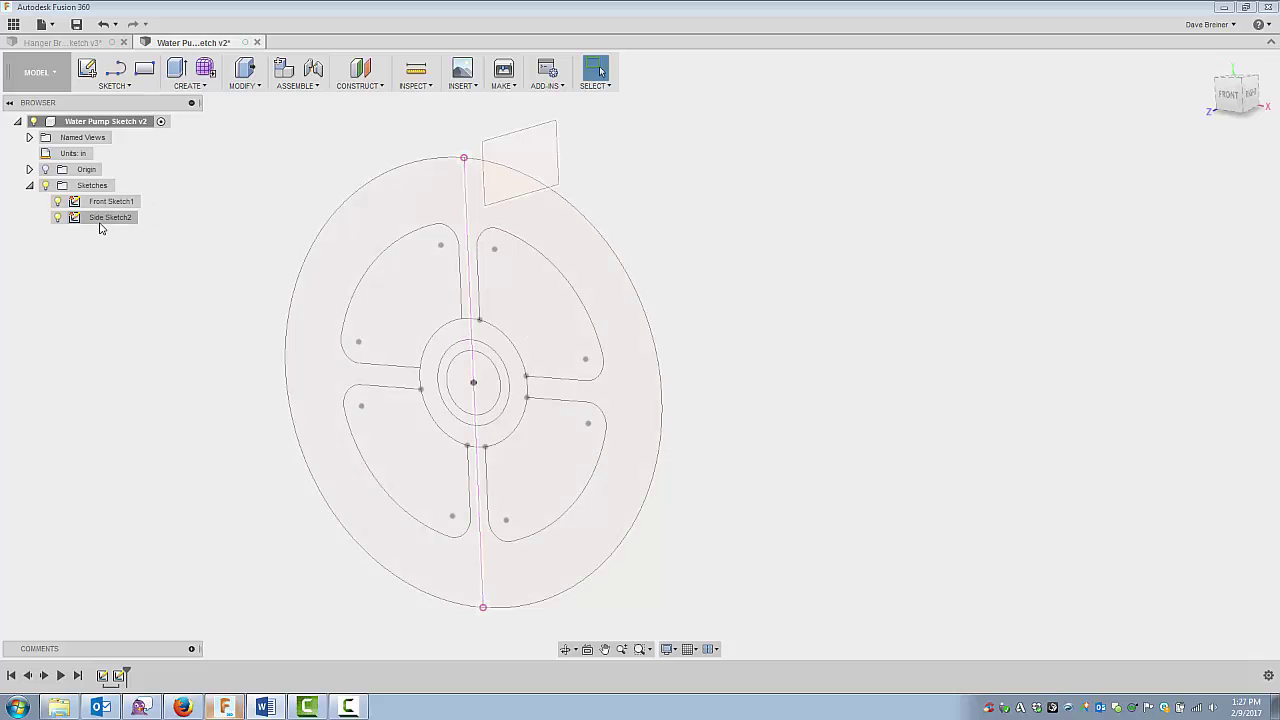
# Orbit the view to turn Front Sketch1's spoke disc profile into view.
pyautogui.moveTo(137, 266)
pyautogui.keyDown('shift'); pyautogui.mouseDown(button='middle')
pyautogui.moveTo(173, 318)
pyautogui.moveTo(160, 290)
pyautogui.moveTo(140, 340)
pyautogui.moveTo(153, 346)
pyautogui.moveTo(145, 319)
pyautogui.mouseUp(button='middle'); pyautogui.keyUp('shift')
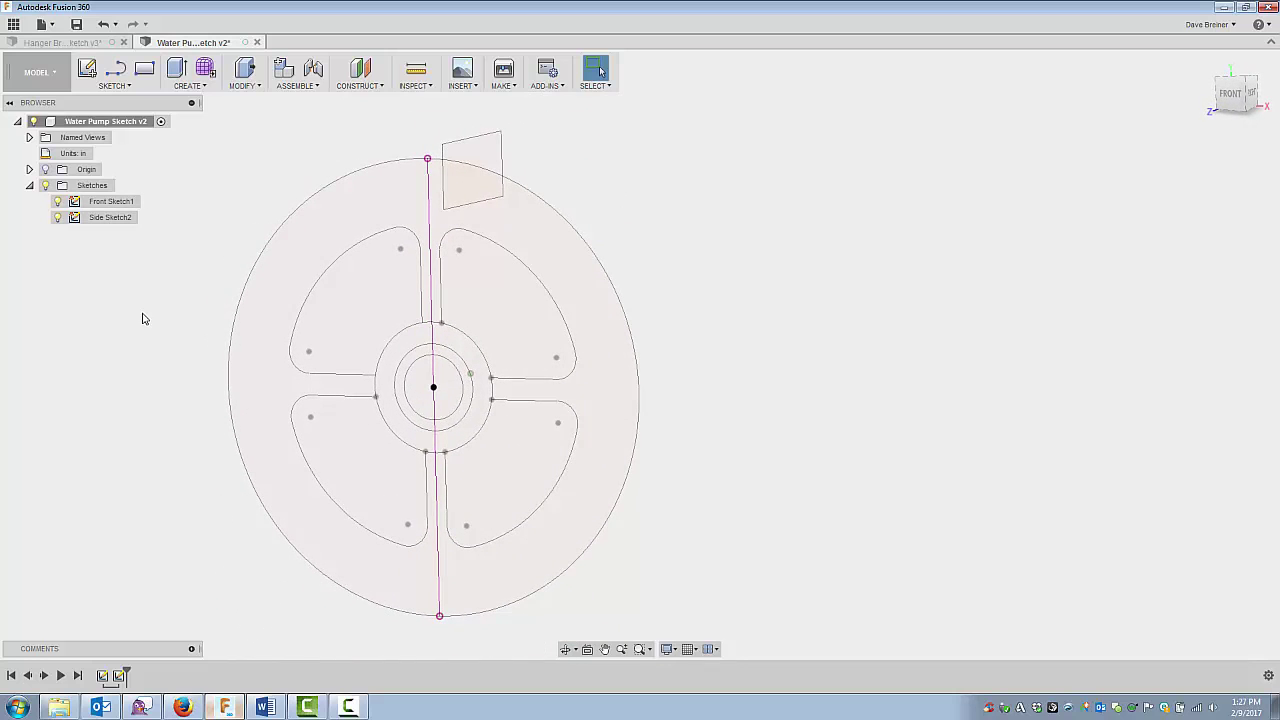
# Hide Side Sketch2, review Front Sketch1's dimensions in Edit Sketch, then start Extrude.
pyautogui.click(57, 217)
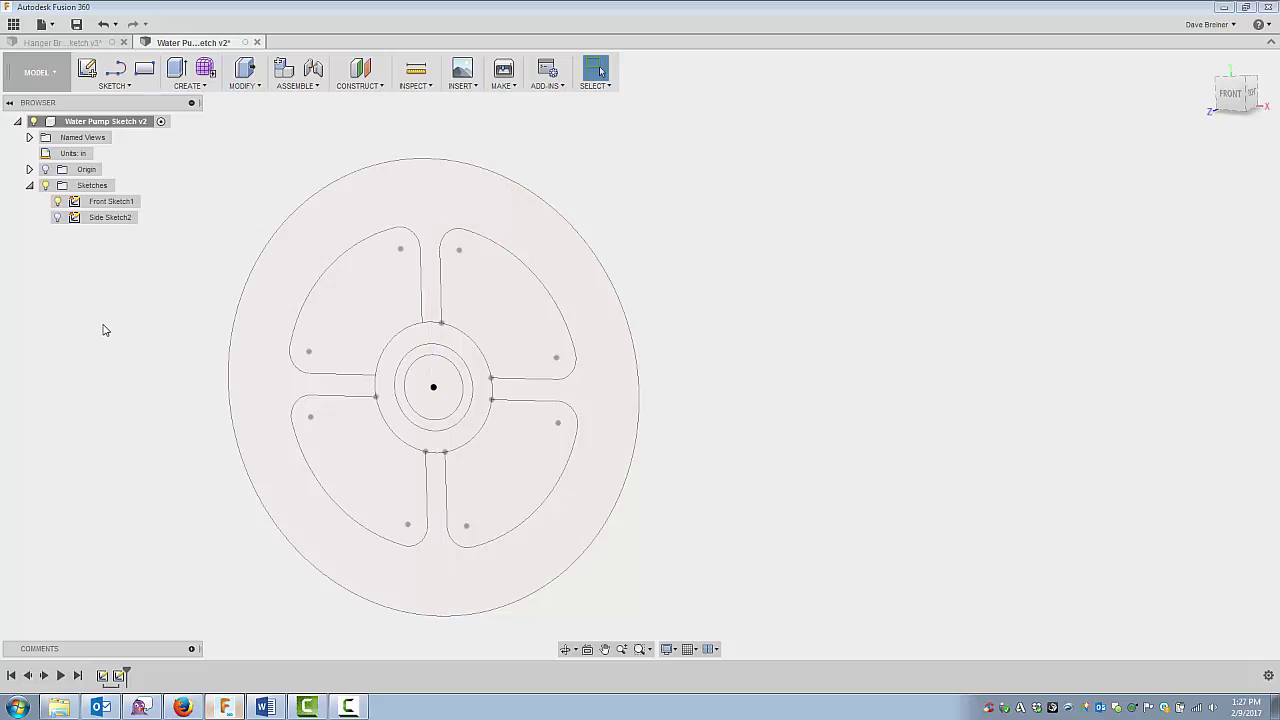
pyautogui.scroll(2, 103, 330)
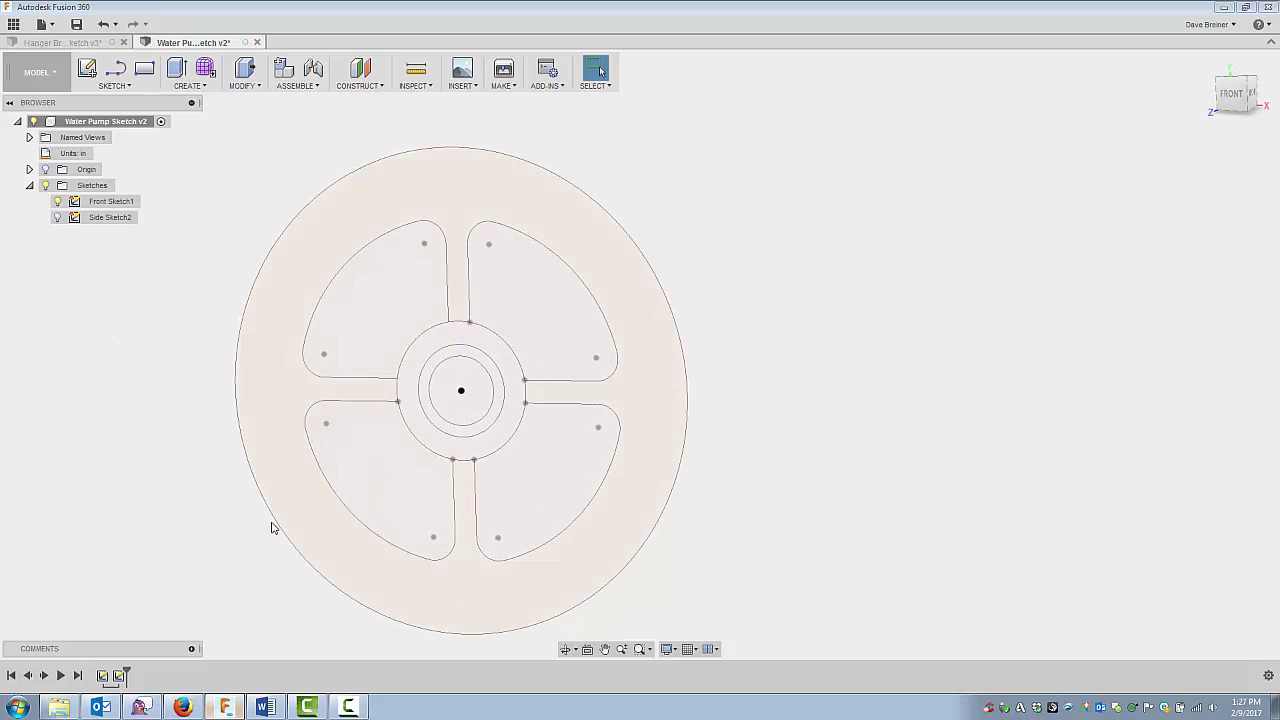
pyautogui.click(104, 677)
pyautogui.rightClick(104, 677)
pyautogui.click(140, 583)
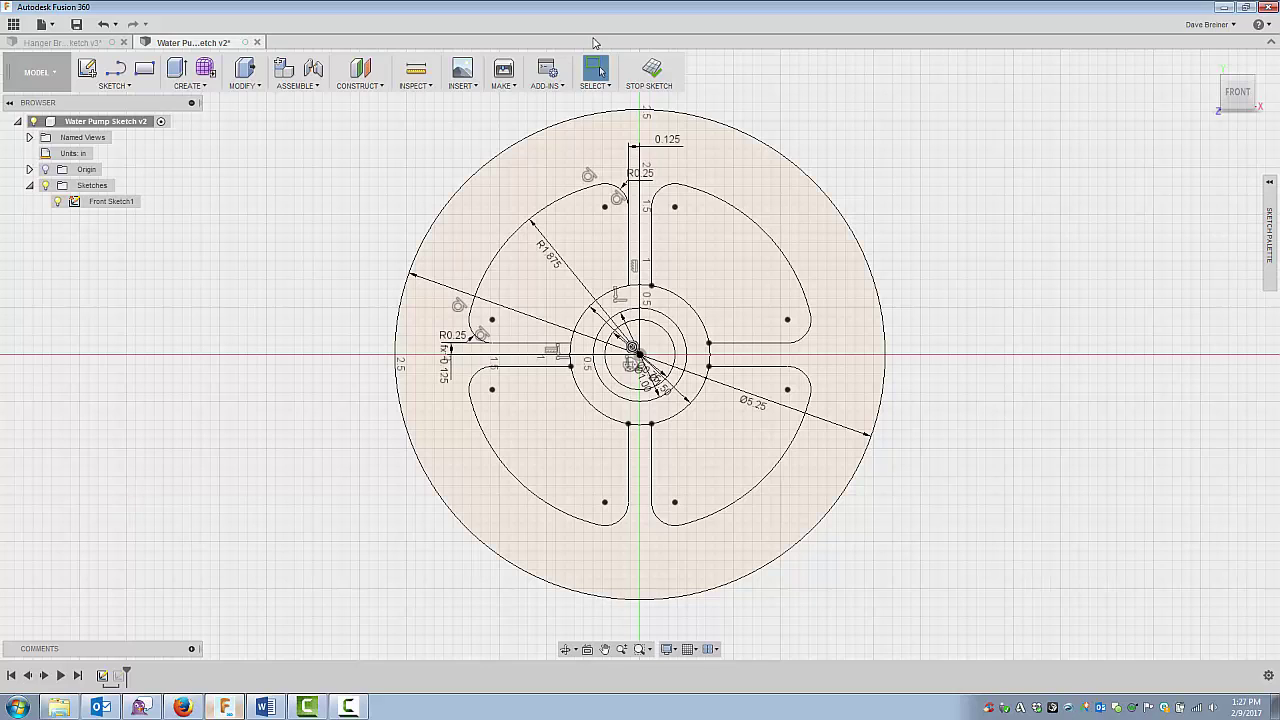
pyautogui.click(652, 68)
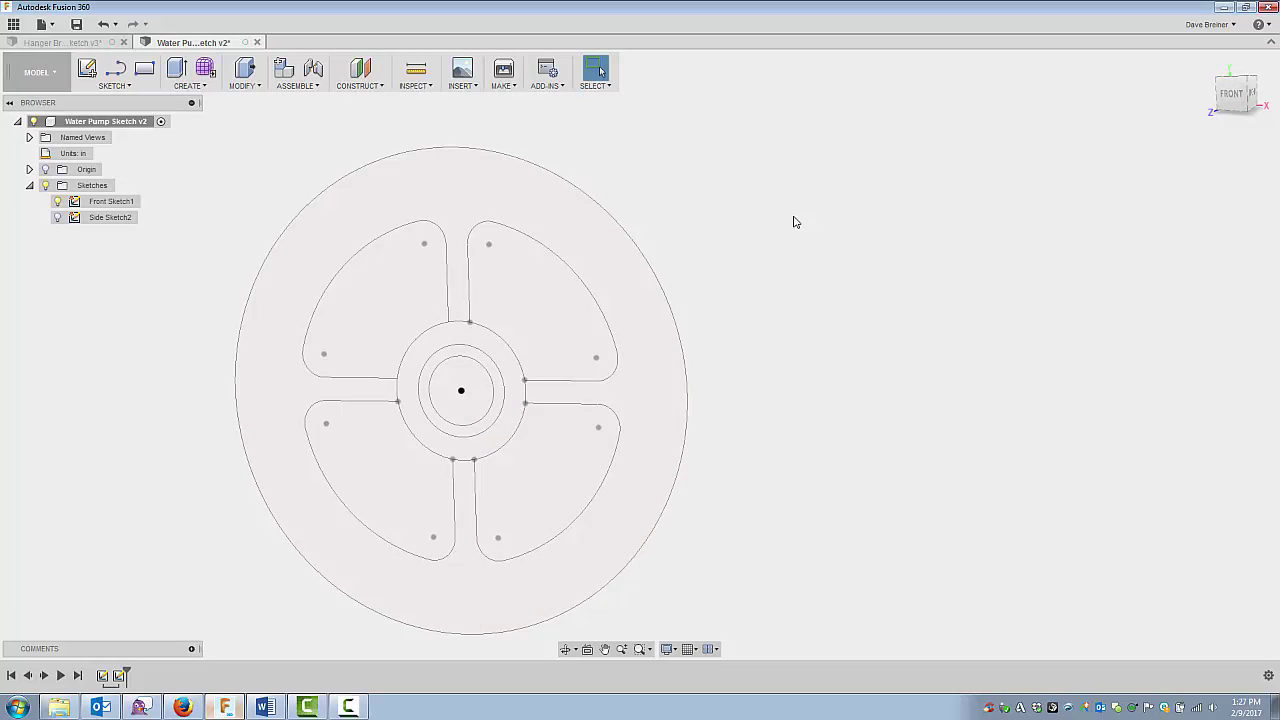
pyautogui.press('e')
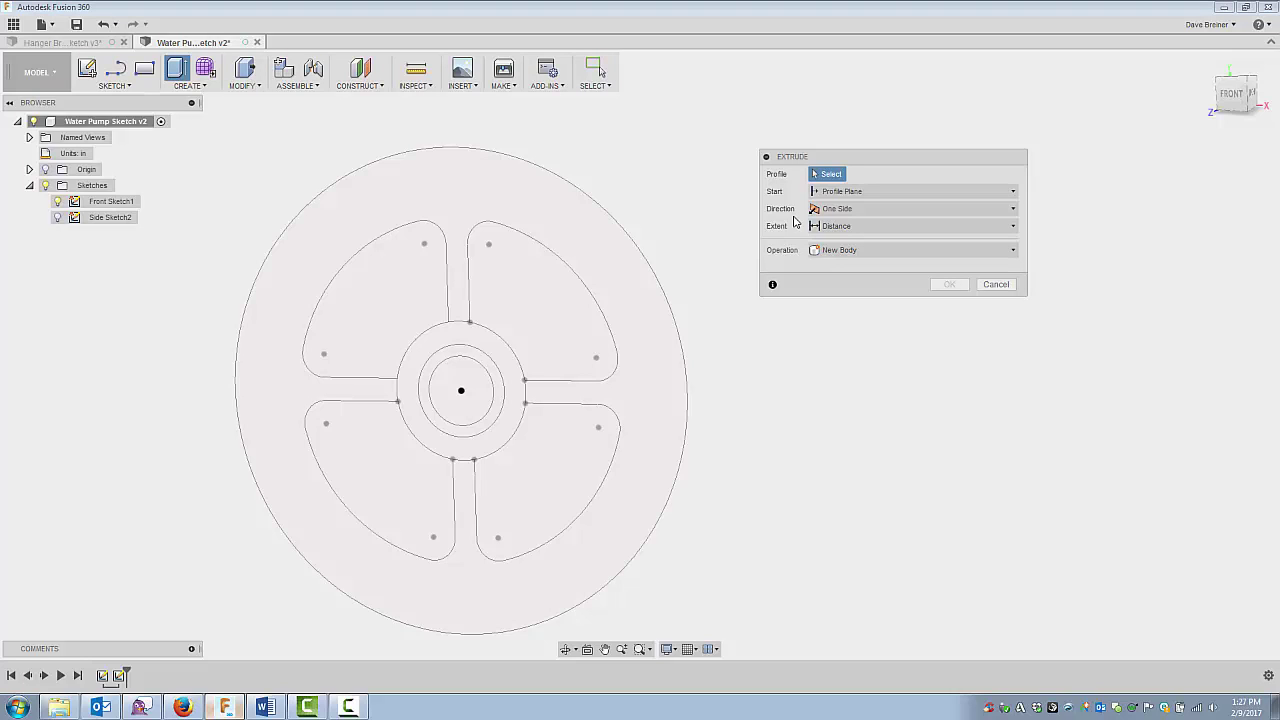
# Extrude Front Sketch1's seven profiles, all but the centre hole, -1 in as a new body.
pyautogui.click(383, 197)
pyautogui.click(383, 282)
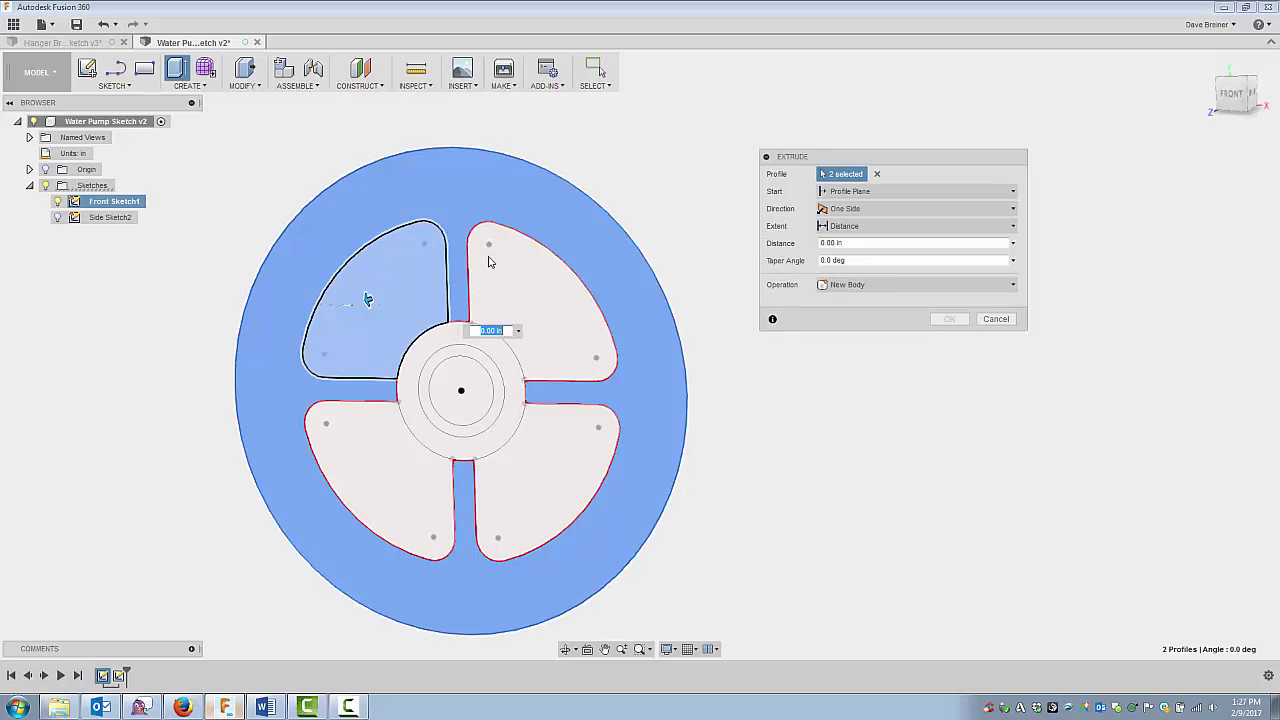
pyautogui.click(515, 280)
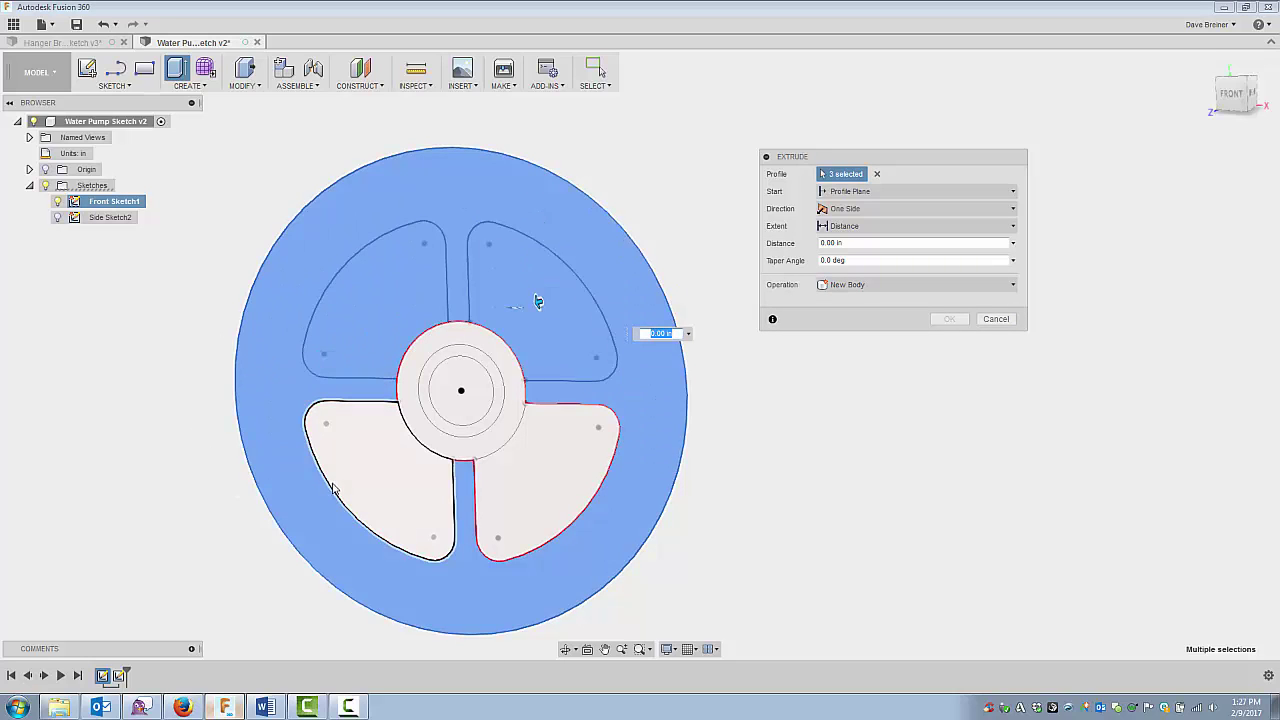
pyautogui.click(368, 481)
pyautogui.click(515, 479)
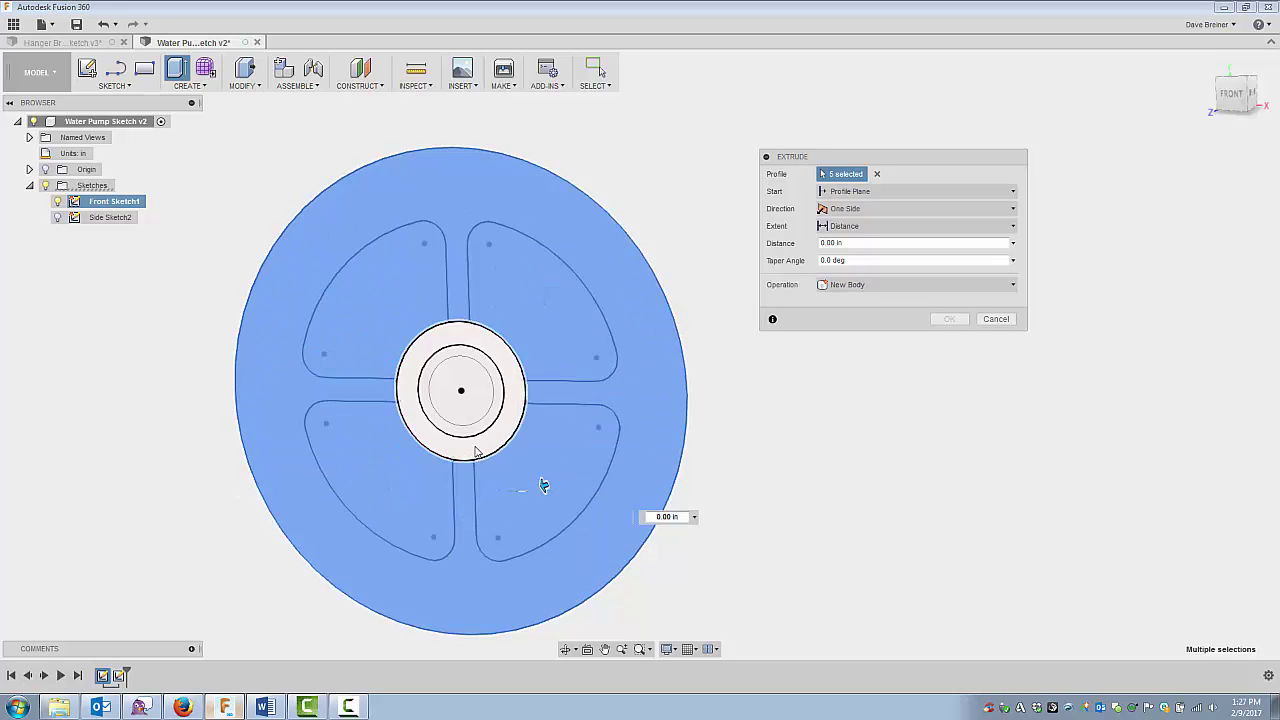
pyautogui.click(499, 392)
pyautogui.click(460, 438)
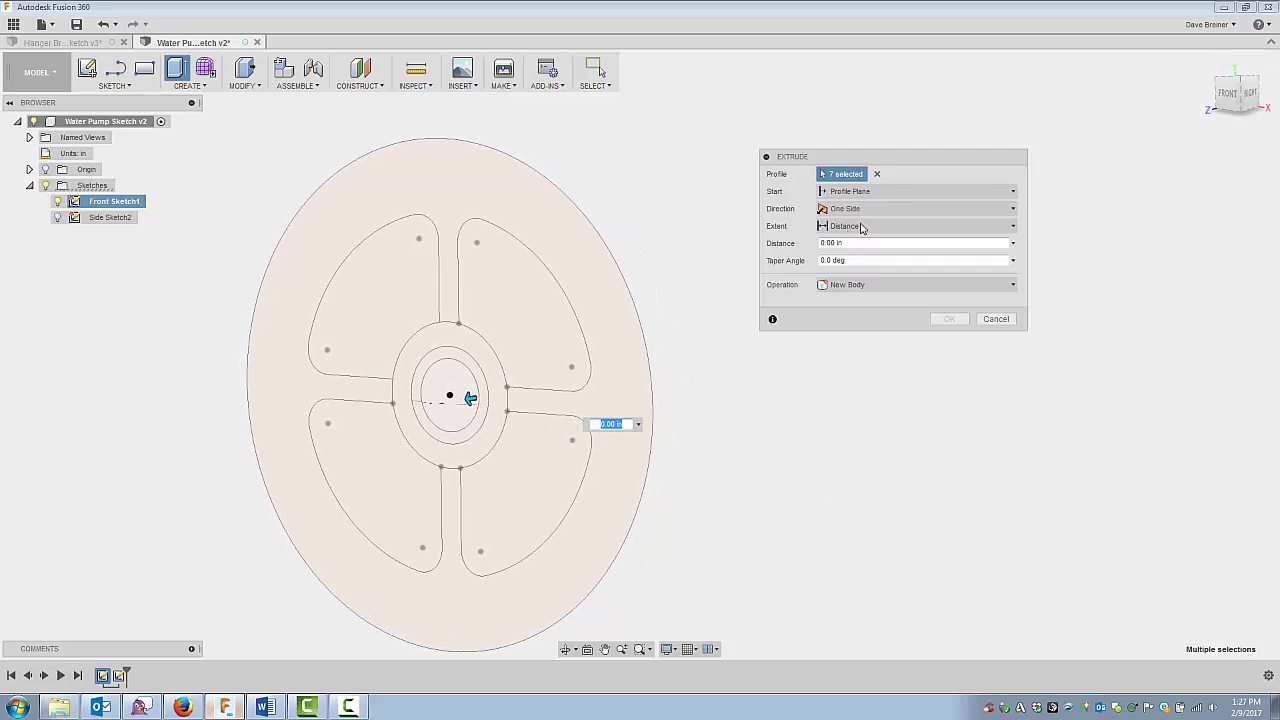
pyautogui.moveTo(900, 243); pyautogui.dragTo(809, 243)
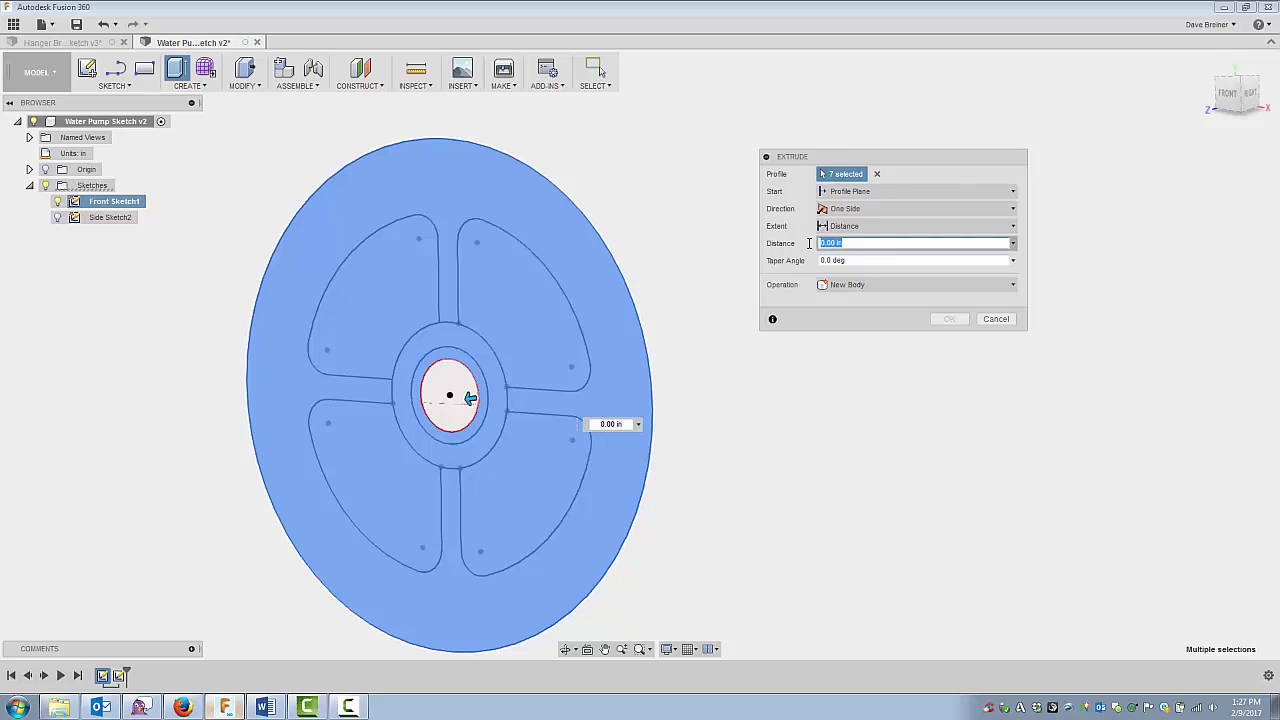
pyautogui.write('-1')
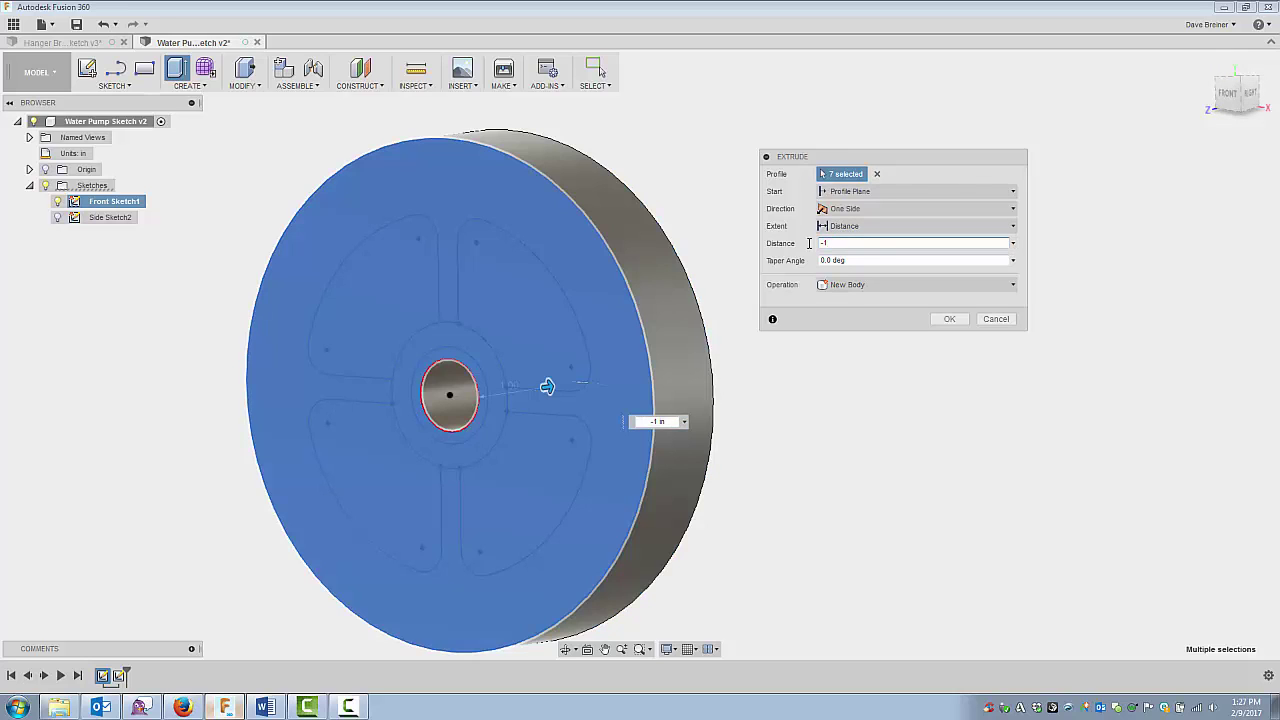
pyautogui.click(944, 320)
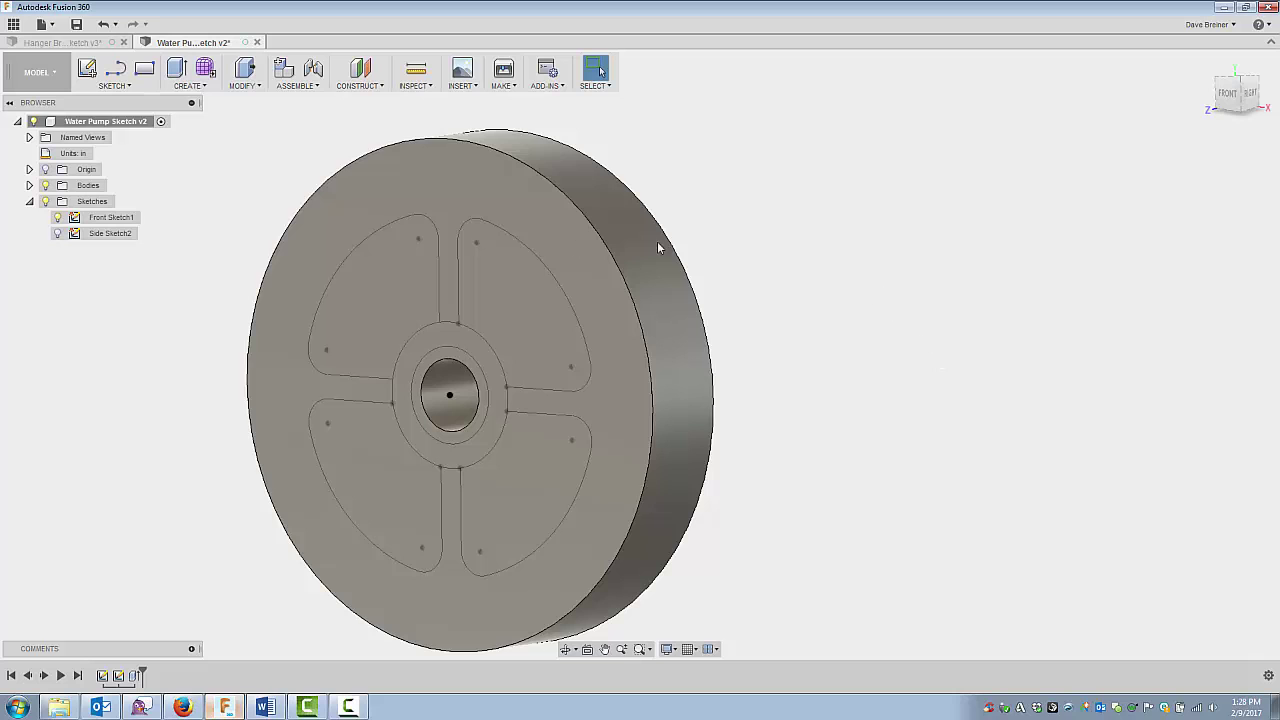
# Extrude the two hub ring profiles 2.5 in, joined to the disc, as a hollow boss.
pyautogui.click(58, 218)
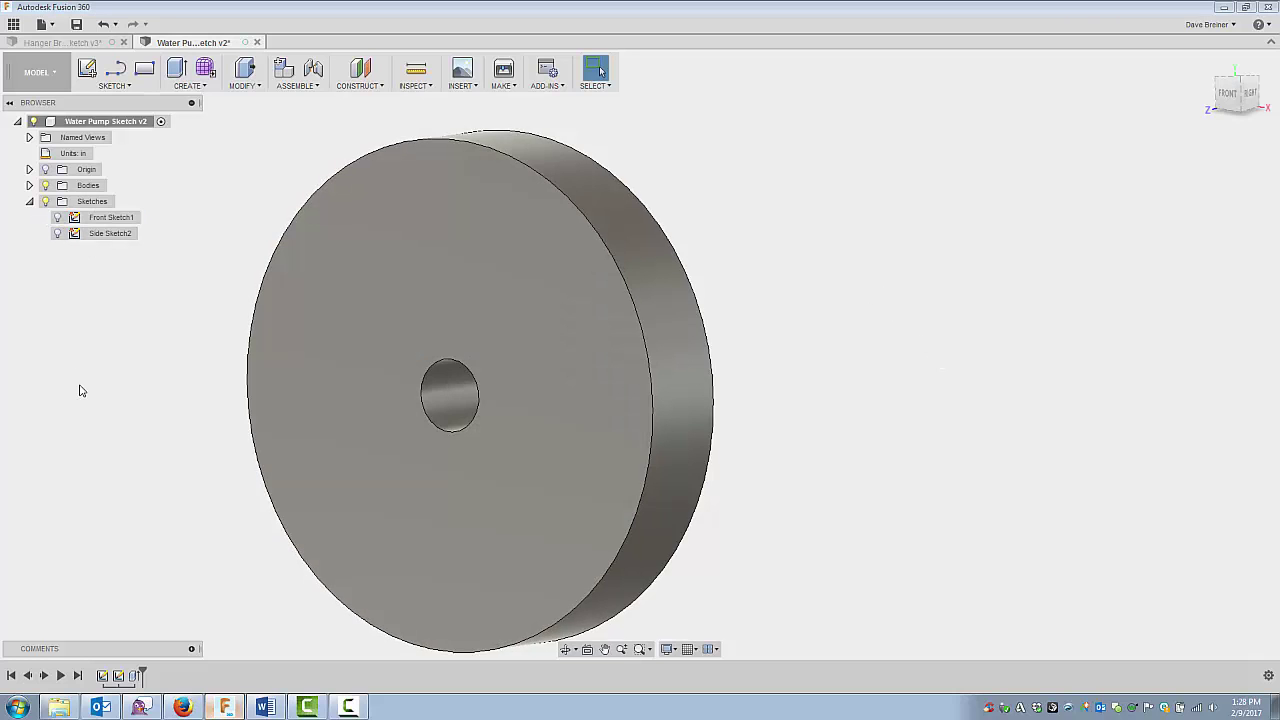
pyautogui.click(60, 217)
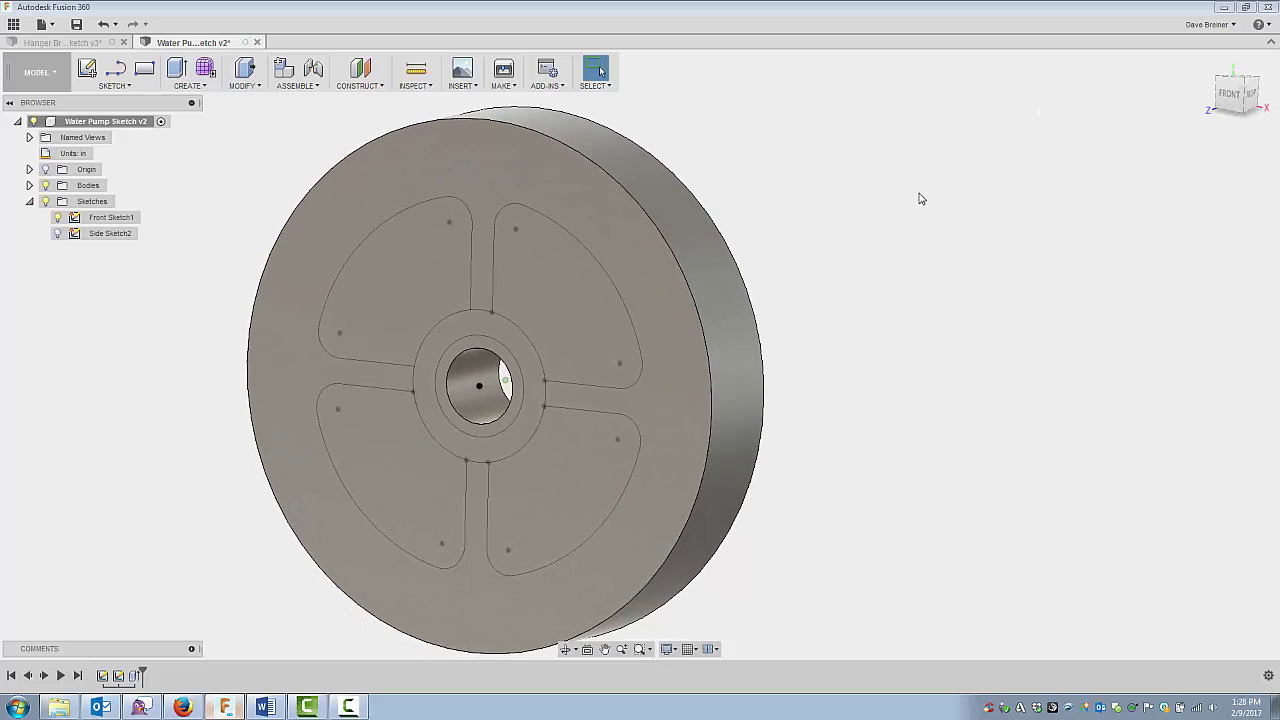
pyautogui.press('e')
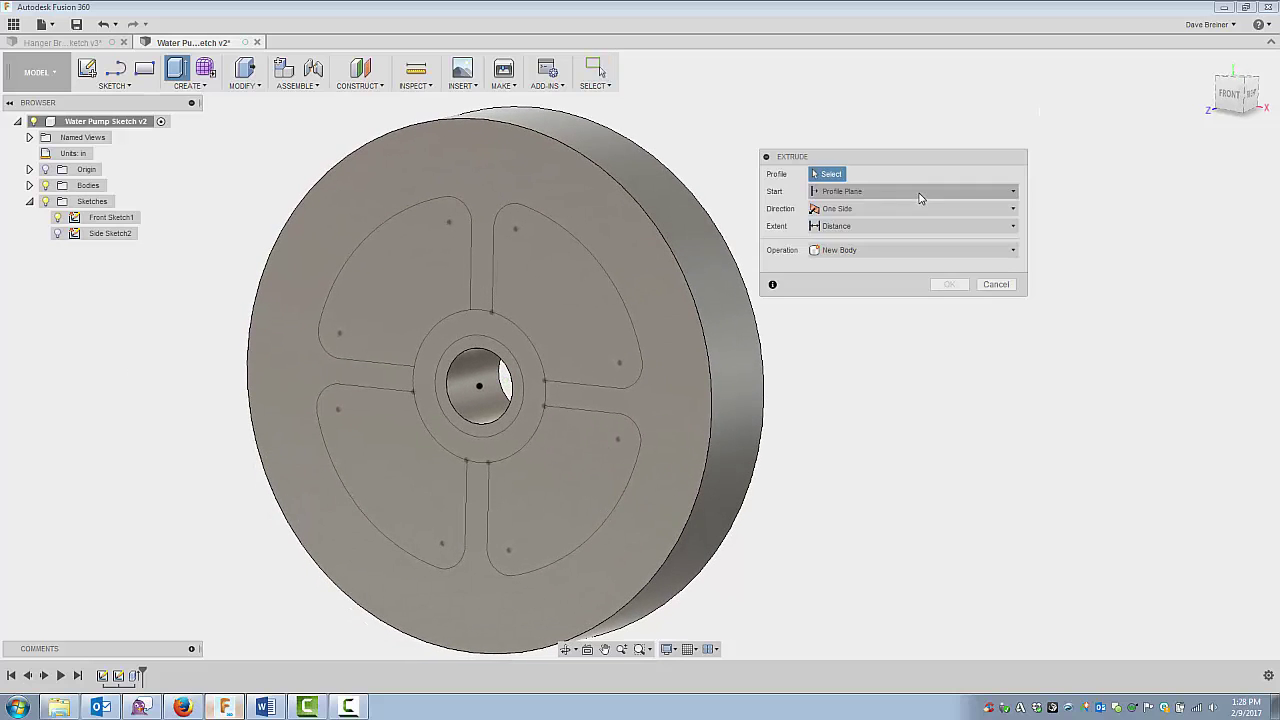
pyautogui.click(468, 345)
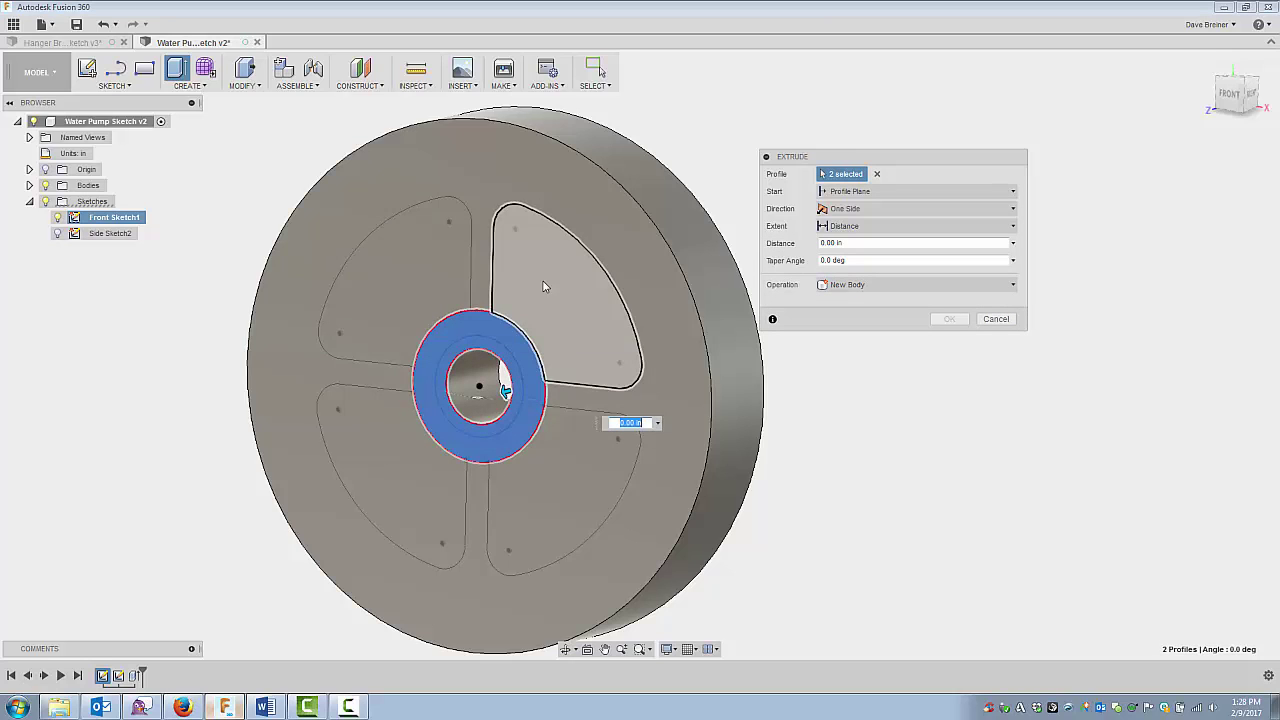
pyautogui.click(515, 400)
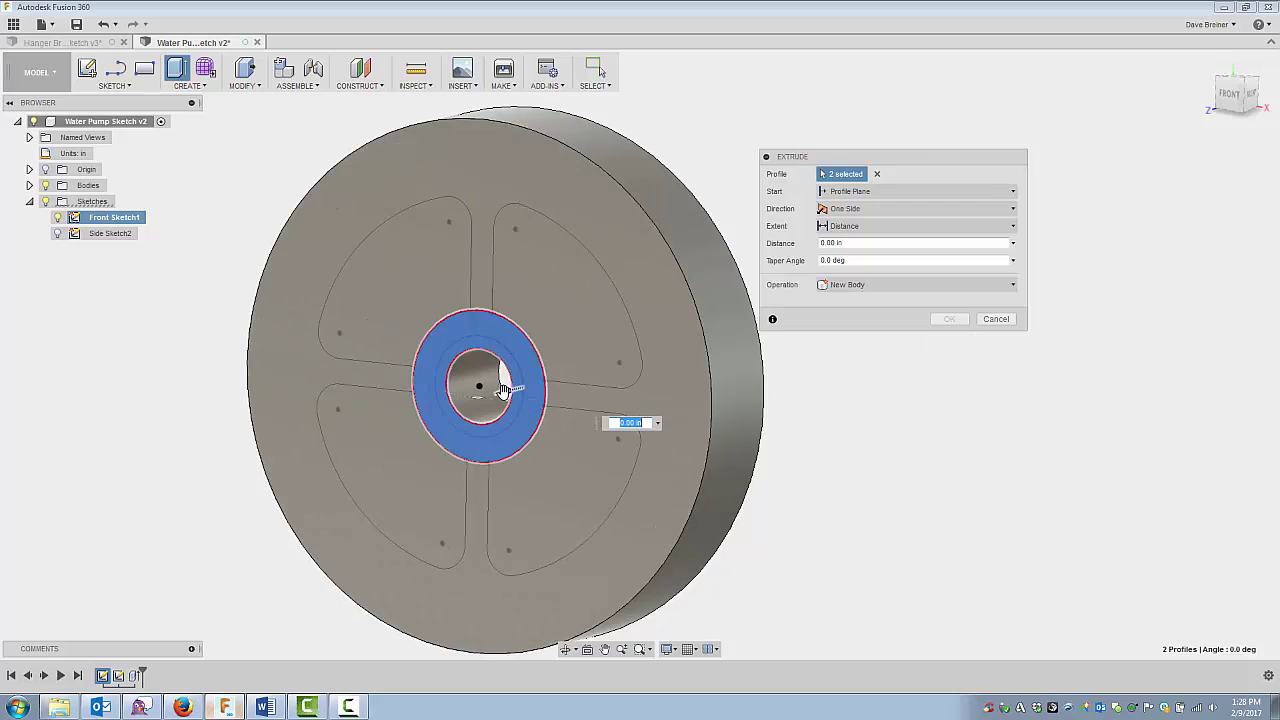
pyautogui.moveTo(505, 390); pyautogui.dragTo(347, 427)
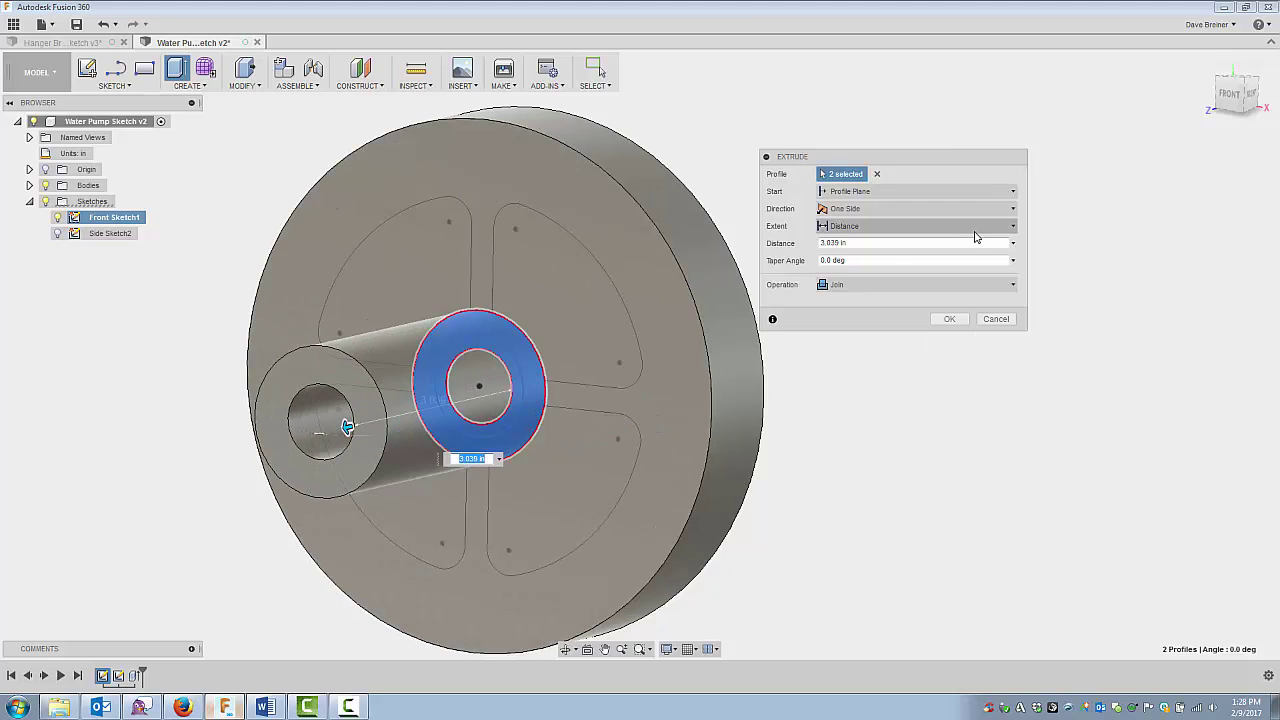
pyautogui.write('2.5')
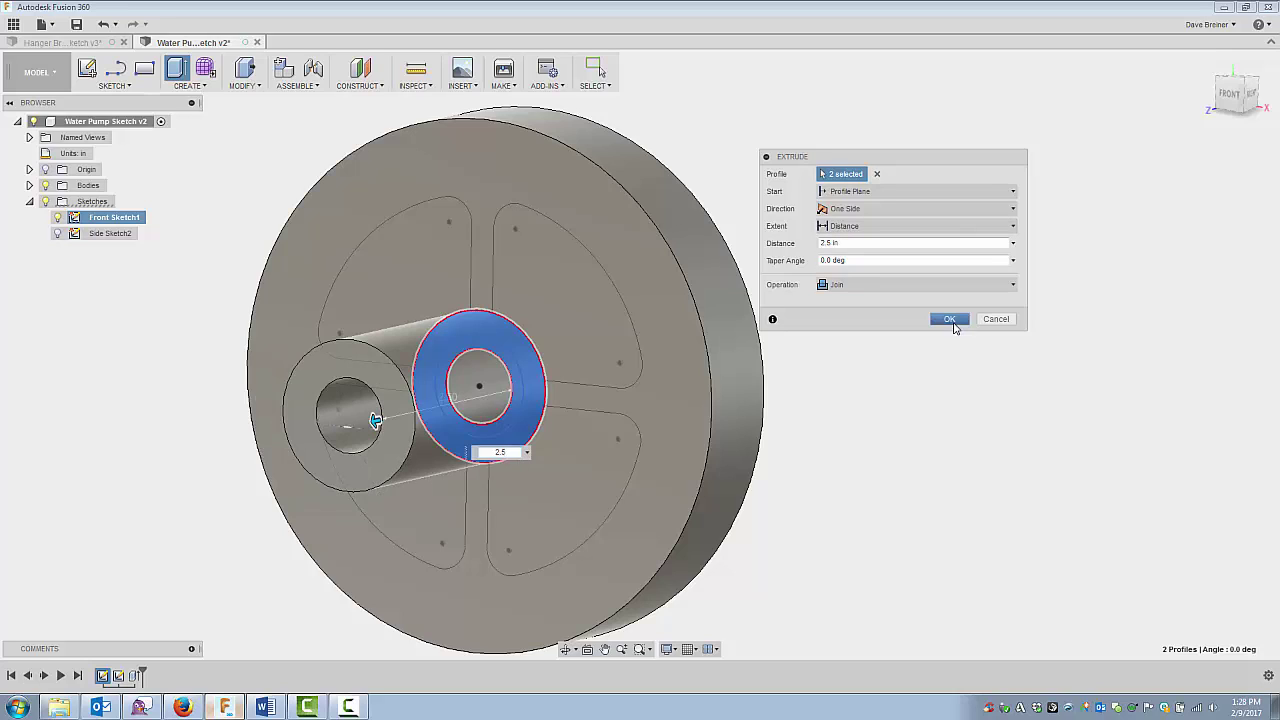
pyautogui.click(951, 320)
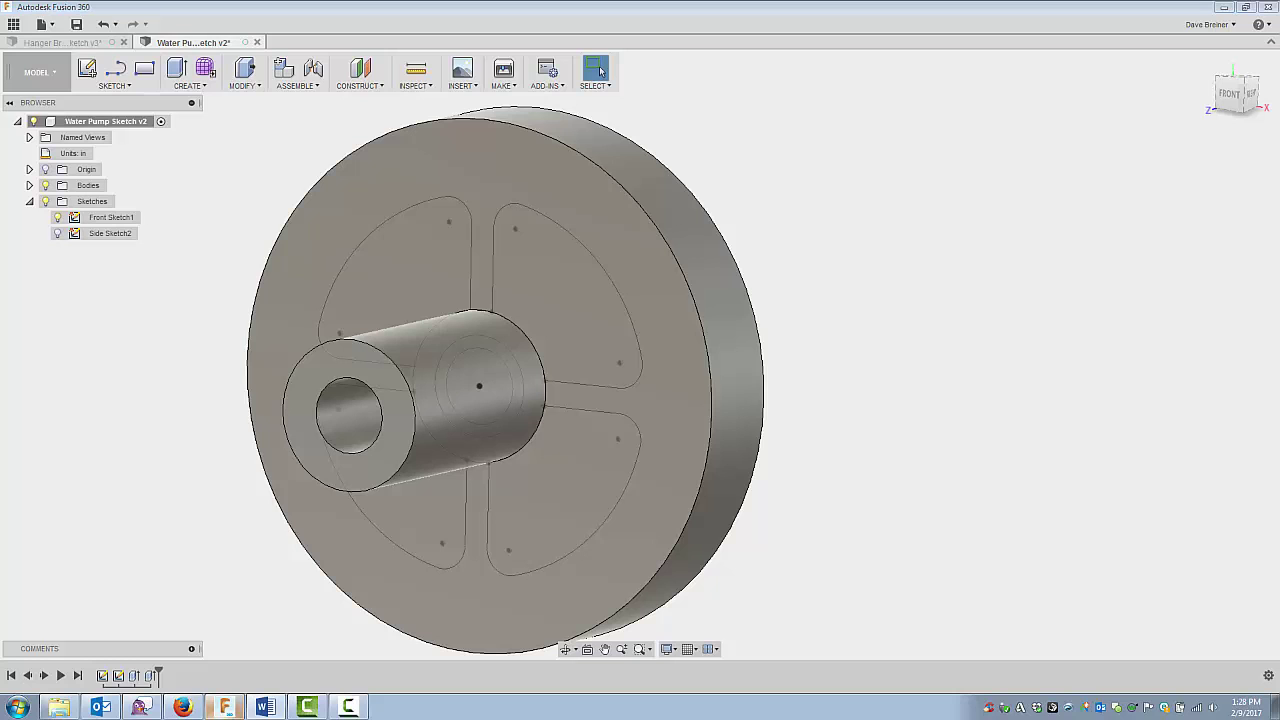
# Start a new Sketch4 on the hub boss's end face.
pyautogui.scroll(2, 960, 228)
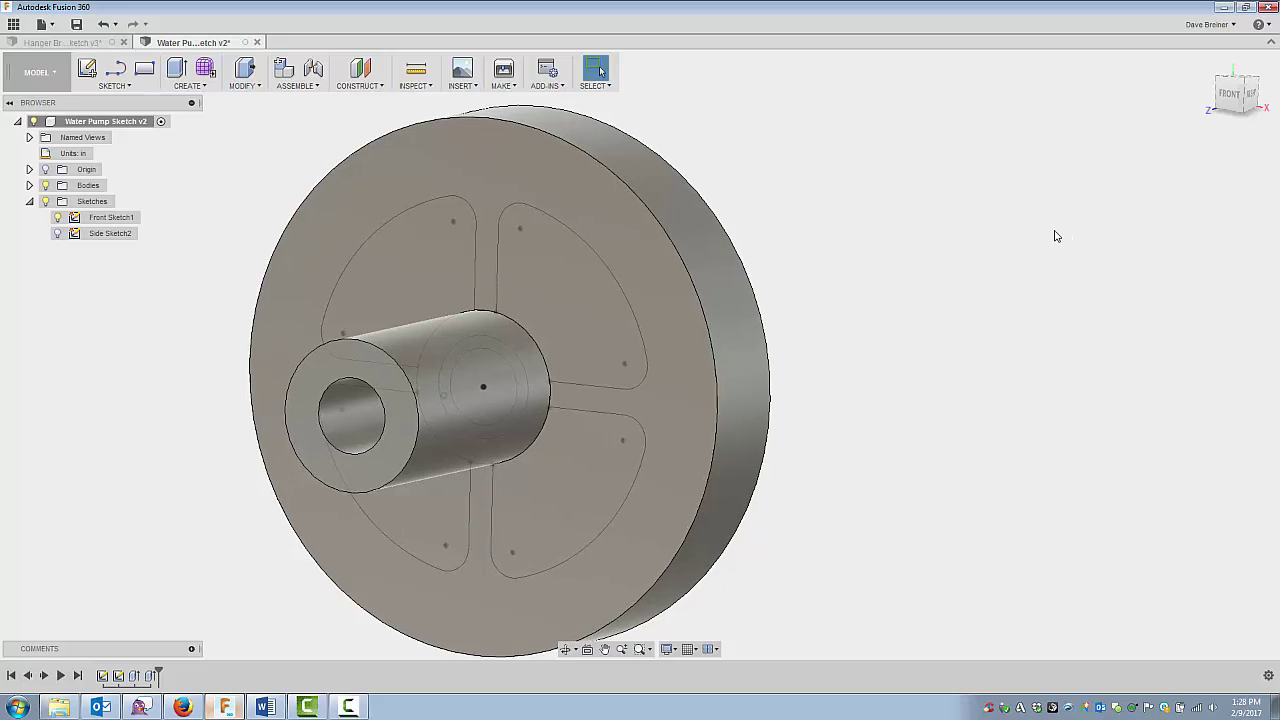
pyautogui.click(88, 70)
pyautogui.click(373, 384)
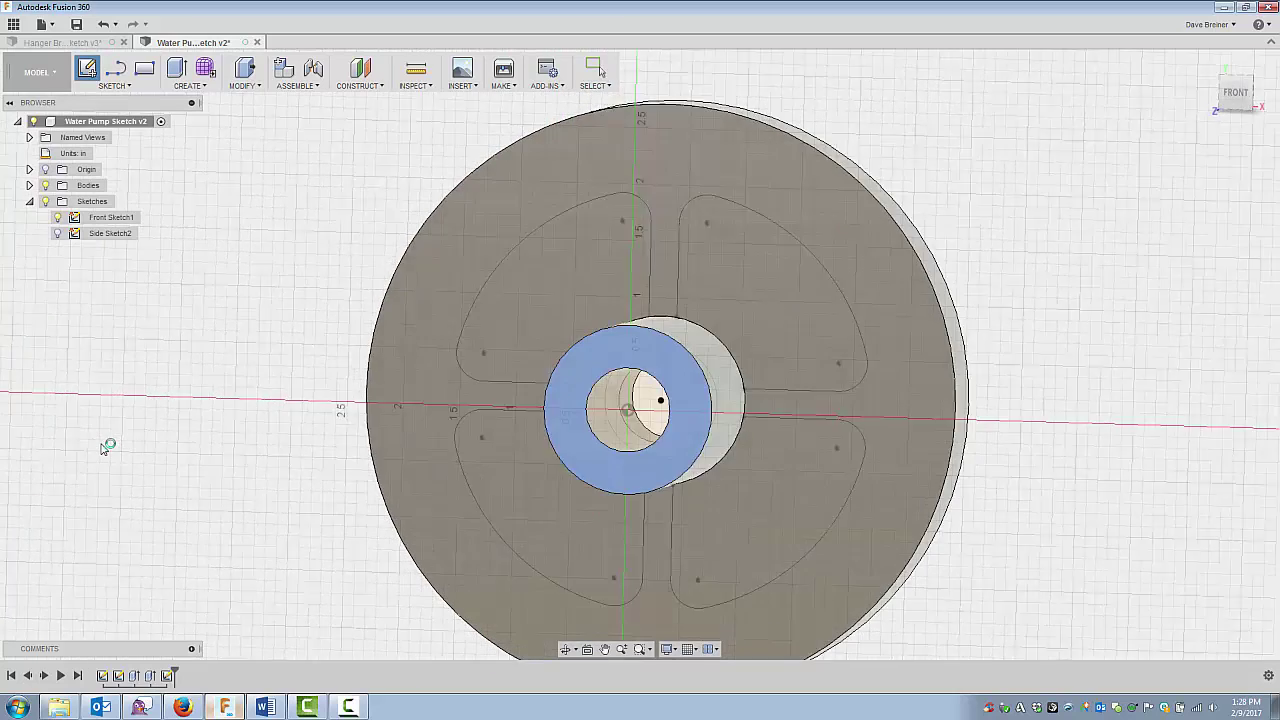
# Project the hub's inner bore circle into Sketch4, then finish the sketch and start Extrude.
pyautogui.click(125, 87)
pyautogui.moveTo(110, 438)
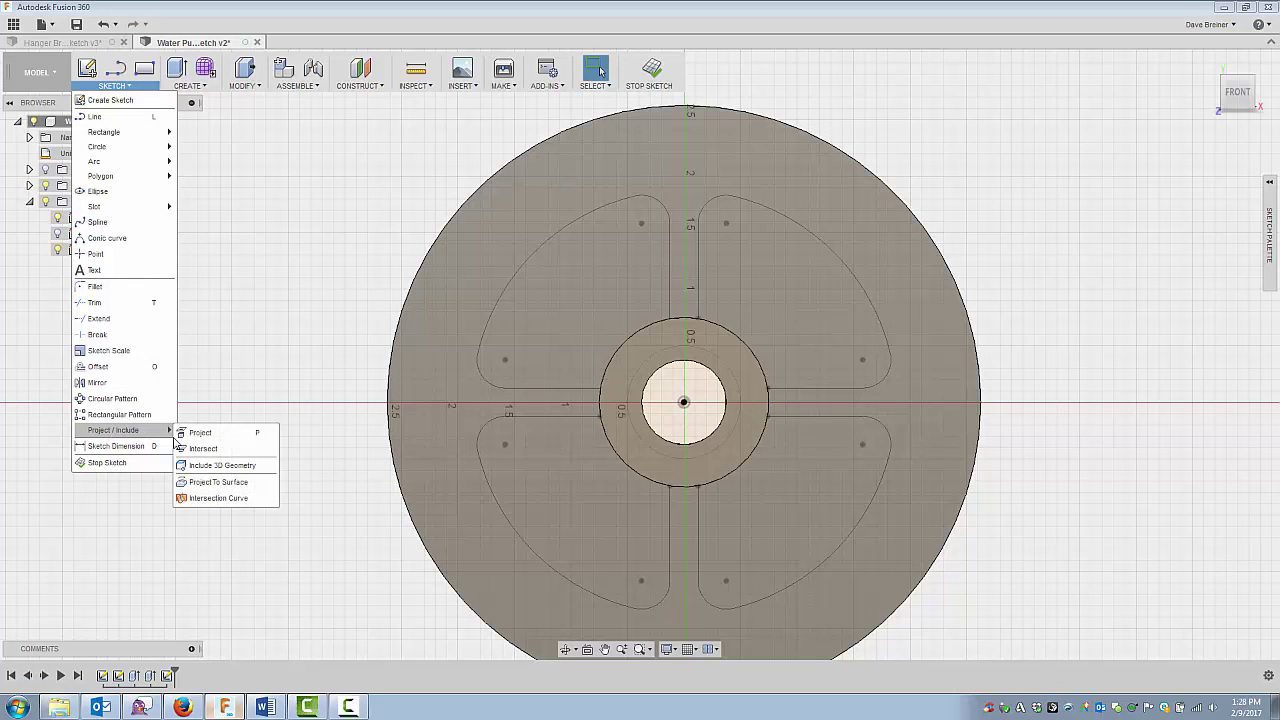
pyautogui.click(208, 434)
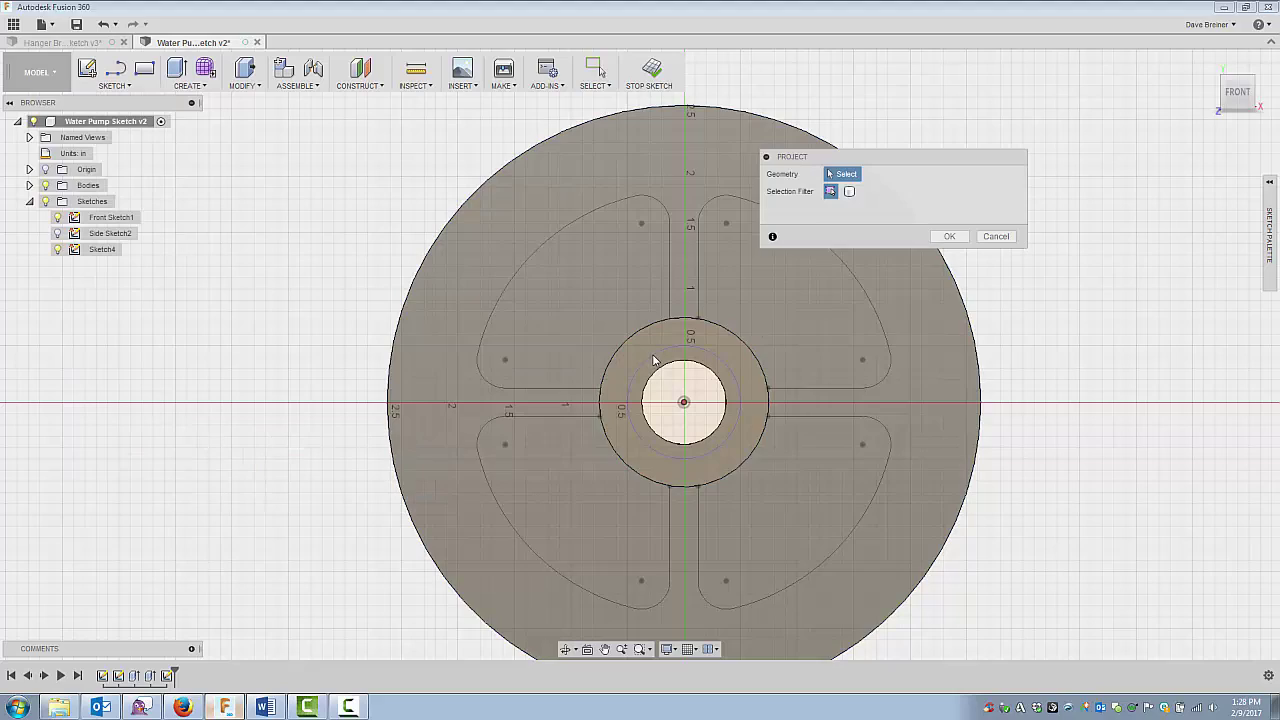
pyautogui.click(654, 360)
pyautogui.click(950, 236)
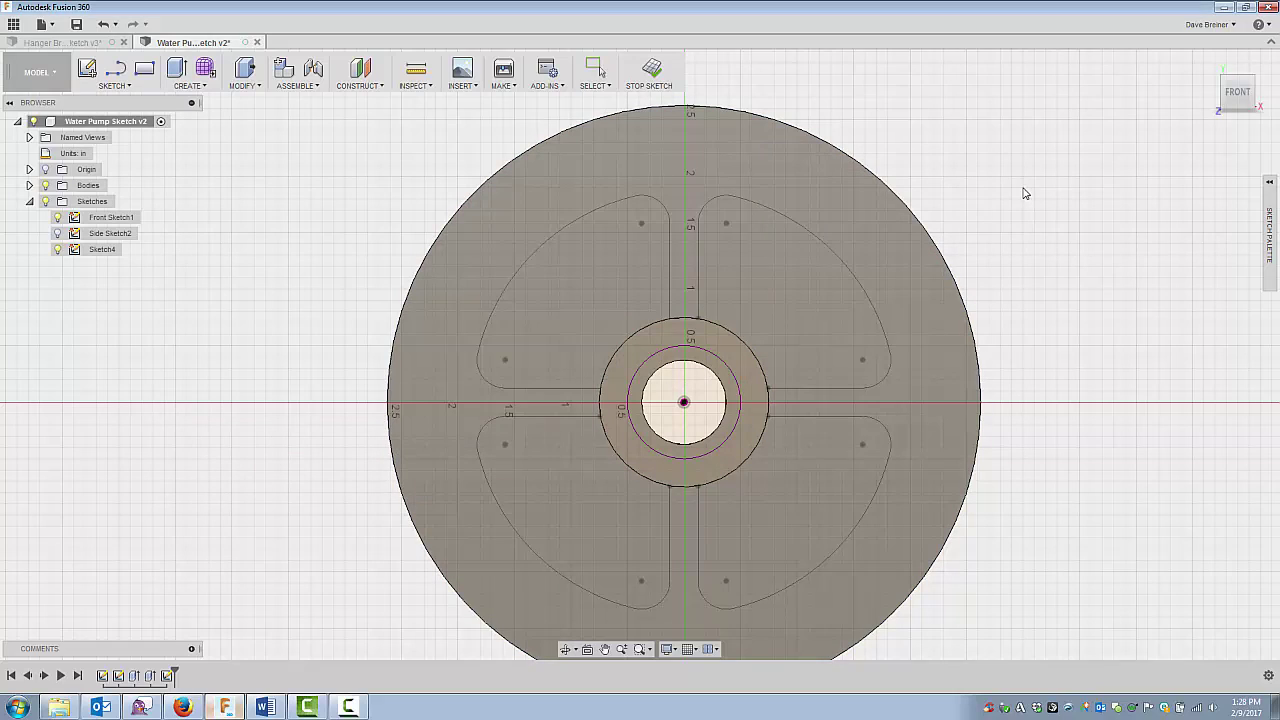
pyautogui.keyDown('shift'); pyautogui.moveTo(1025, 187); pyautogui.dragTo(1025, 187, button='middle'); pyautogui.keyUp('shift')
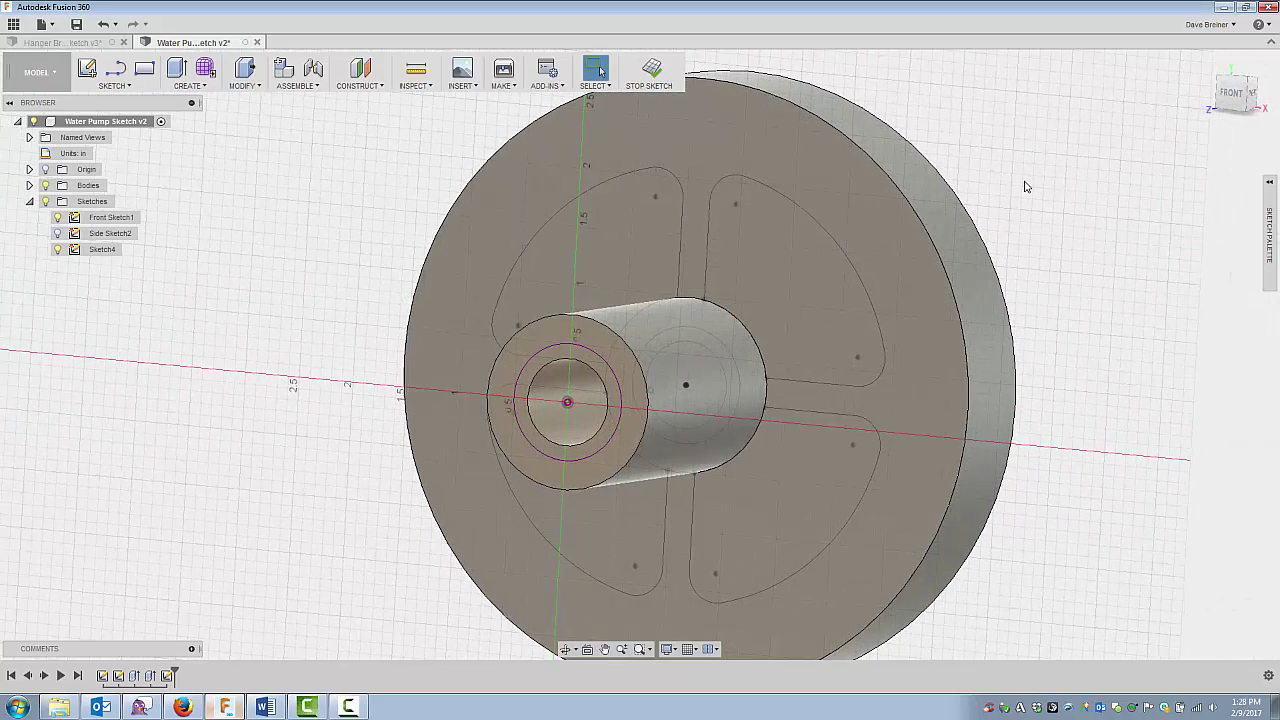
pyautogui.press('e')
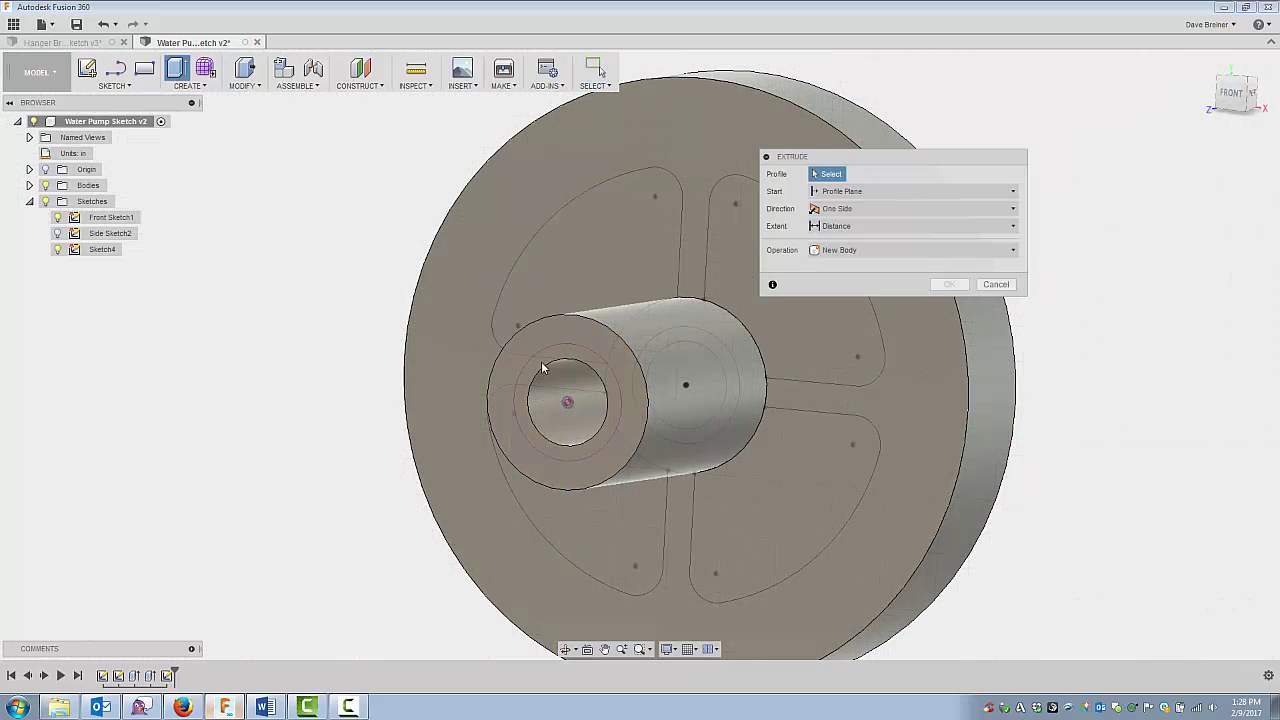
# Cut Sketch4's ring profile 0.375 in into the hub end as a counterbore.
pyautogui.click(549, 367)
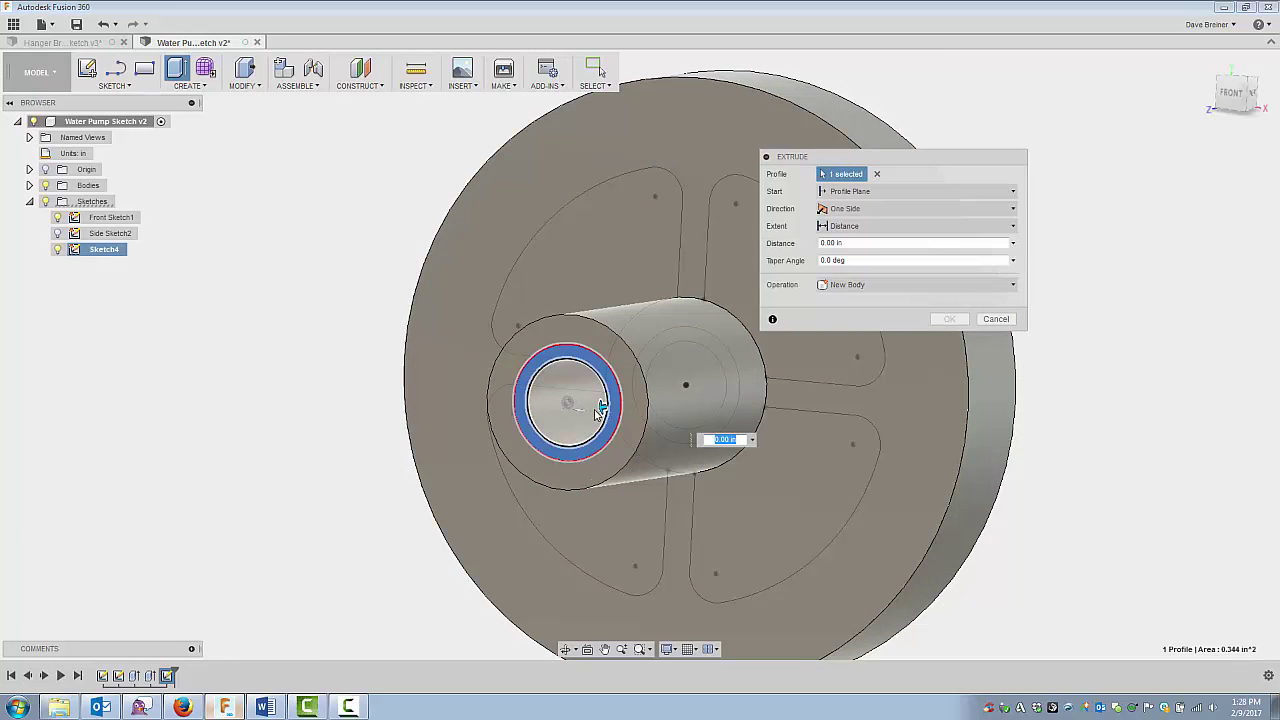
pyautogui.moveTo(601, 408); pyautogui.dragTo(650, 398)
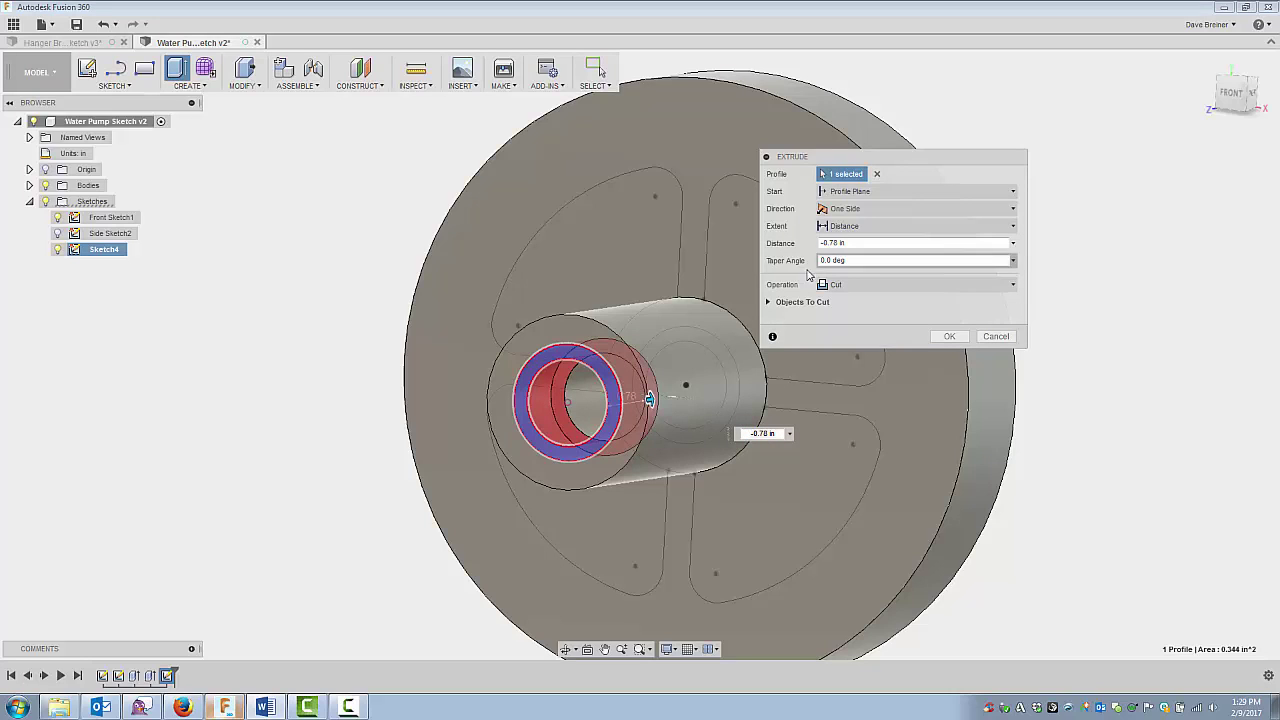
pyautogui.click(825, 243)
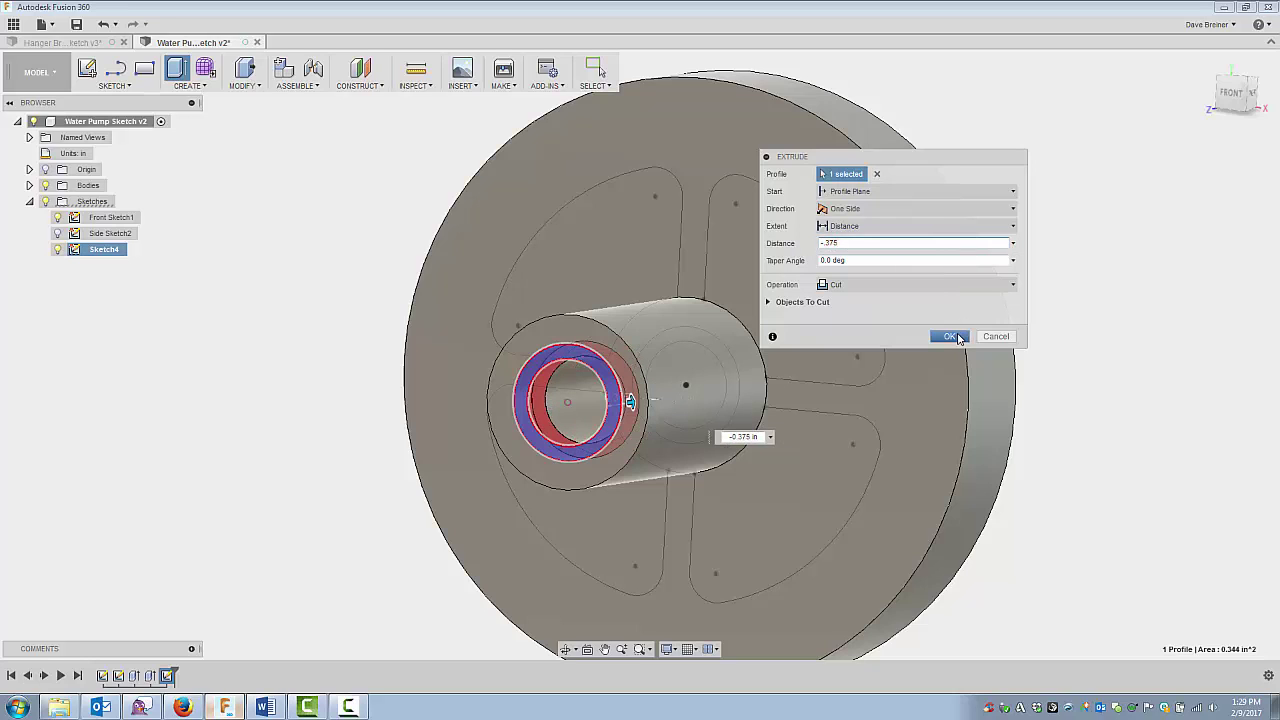
pyautogui.click(950, 337)
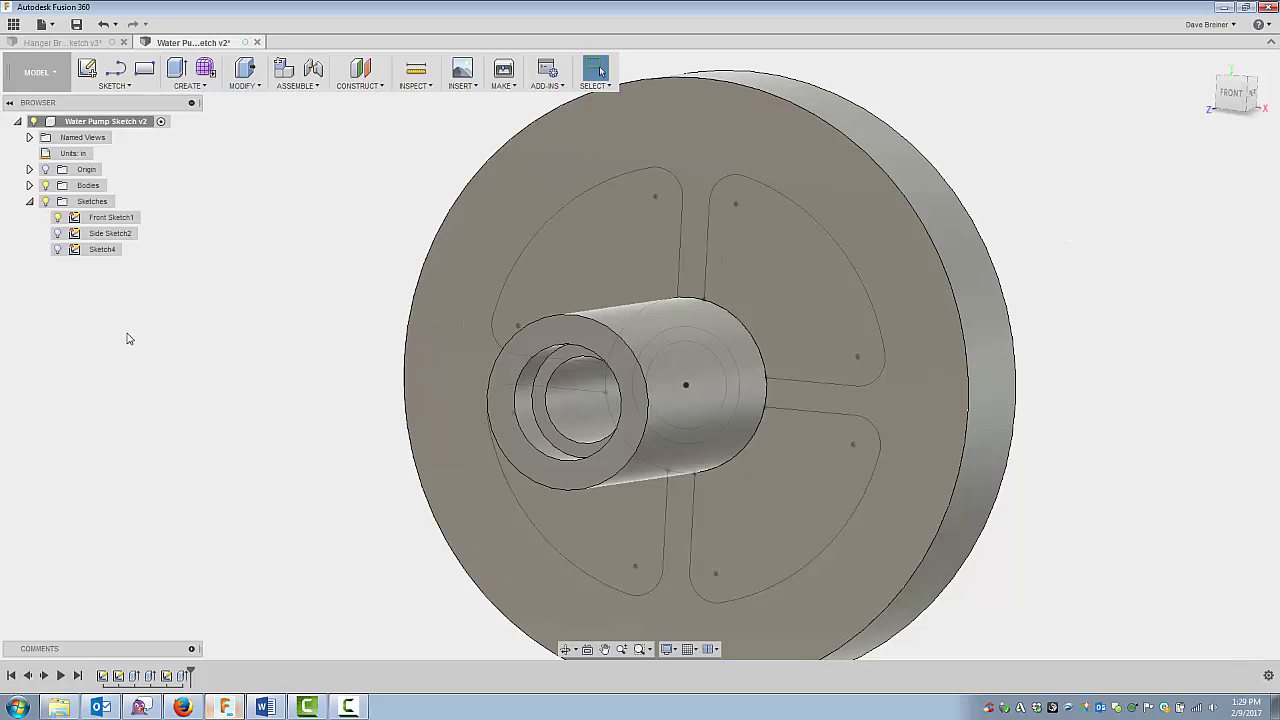
# Revolve-cut Side Sketch2's rectangle 360° around the hub centre line to step the rim.
pyautogui.click(110, 233)
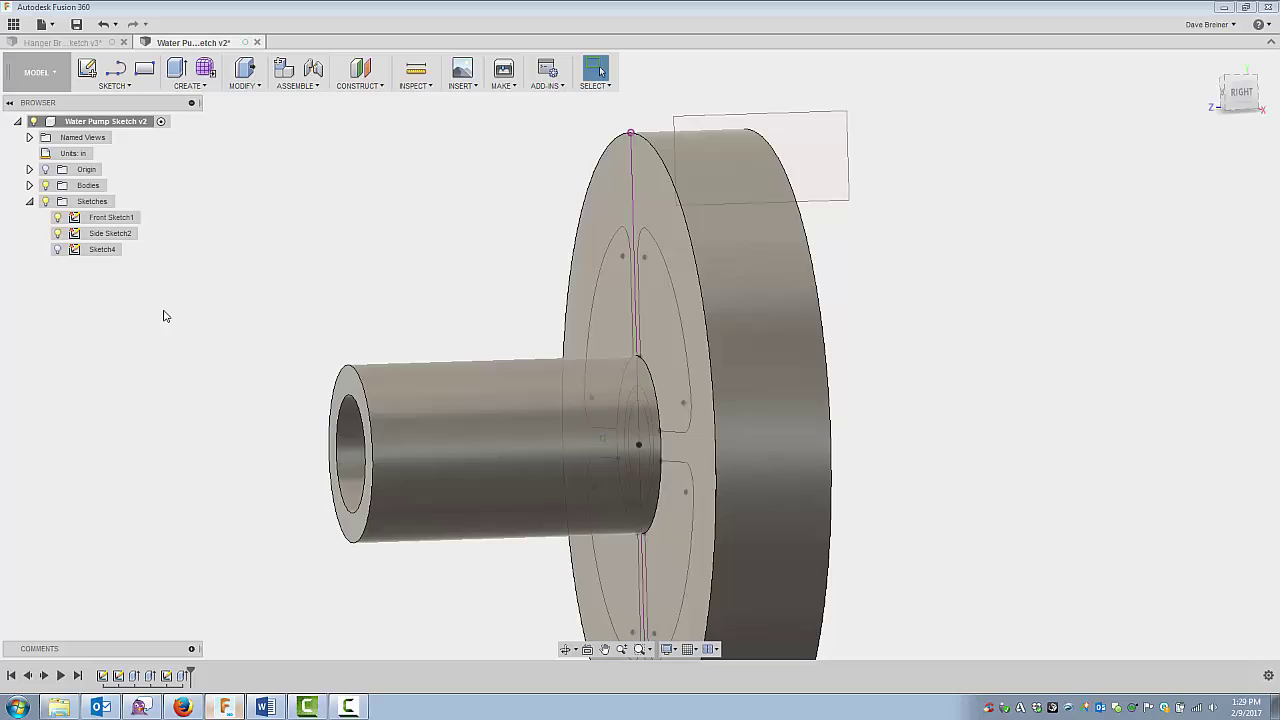
pyautogui.click(202, 86)
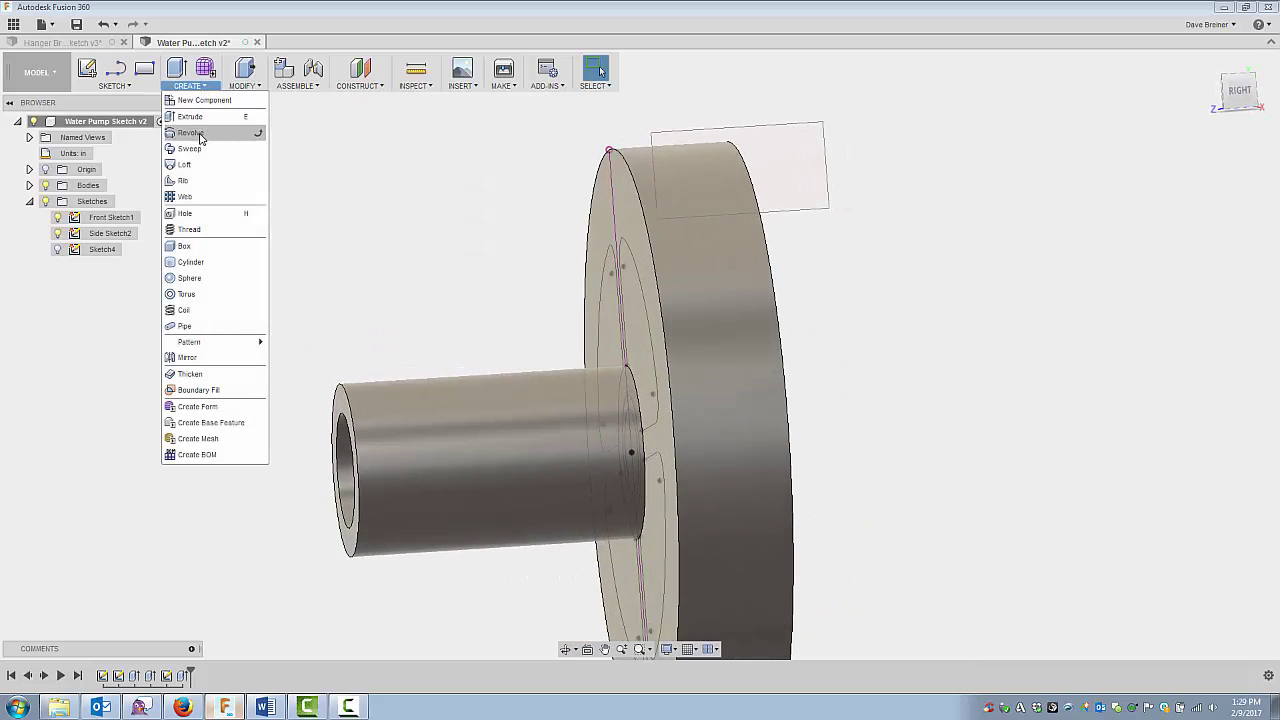
pyautogui.click(255, 127)
pyautogui.click(762, 137)
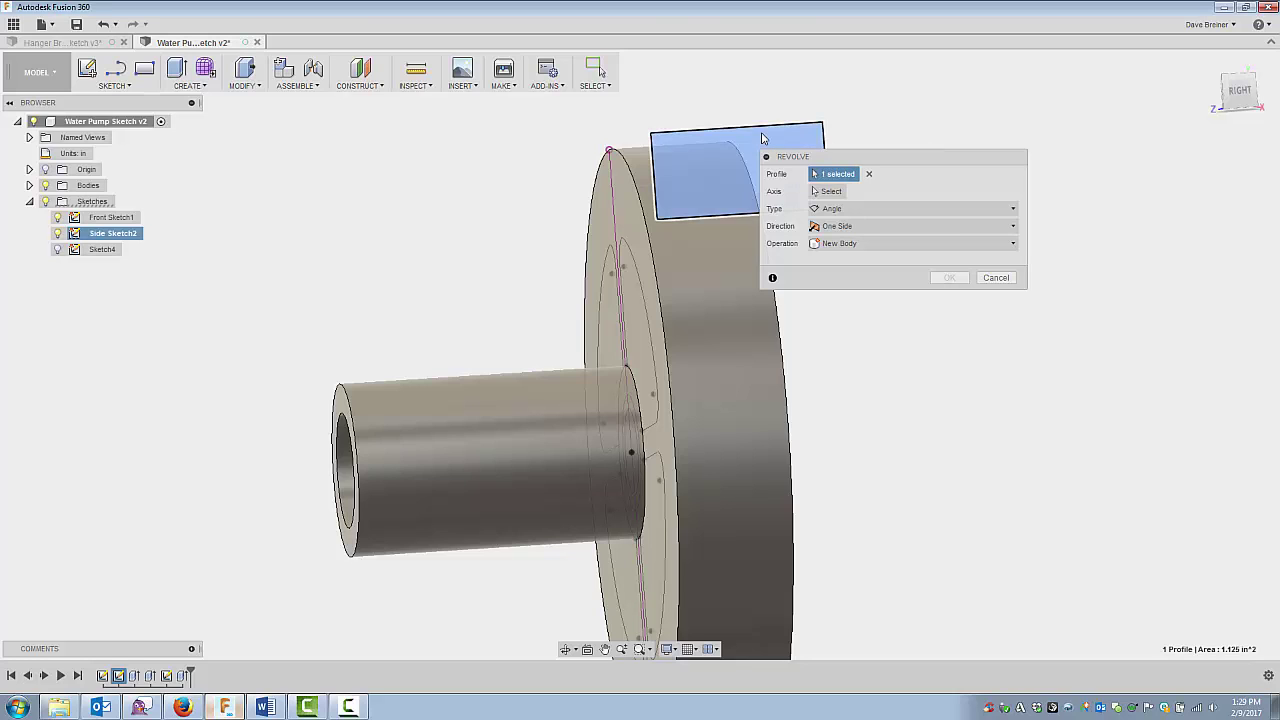
pyautogui.click(830, 191)
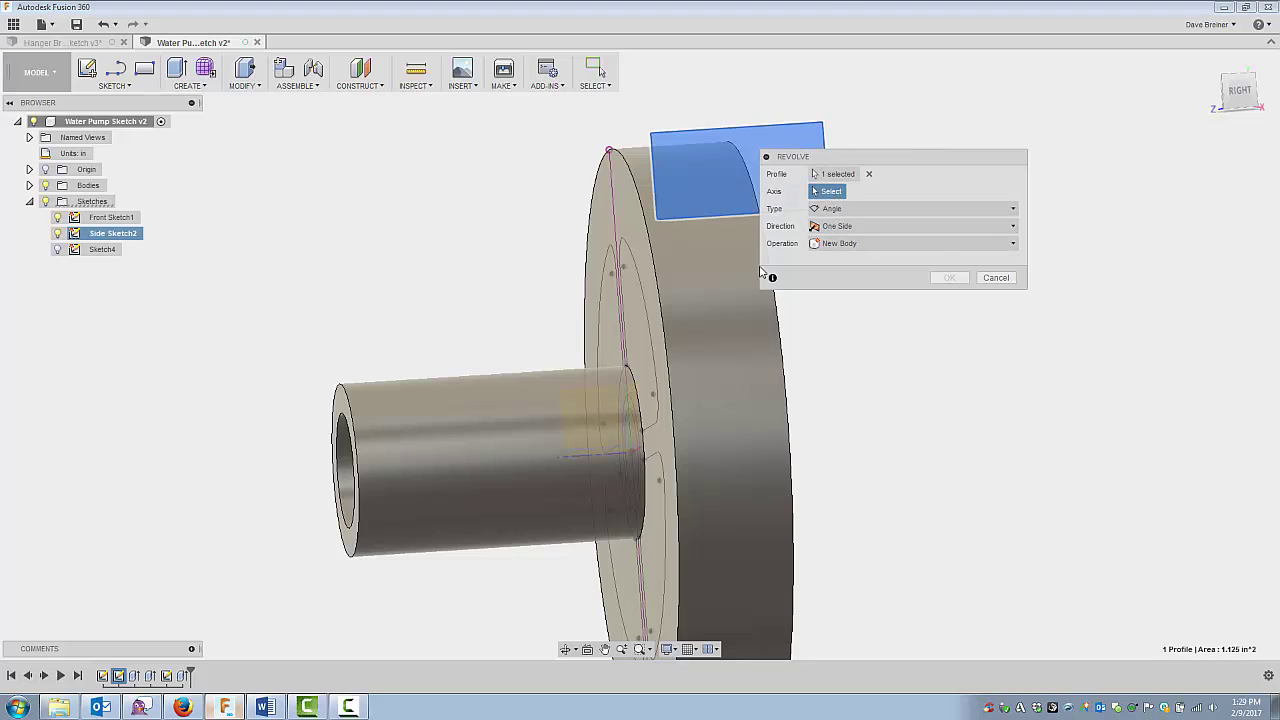
pyautogui.click(587, 457)
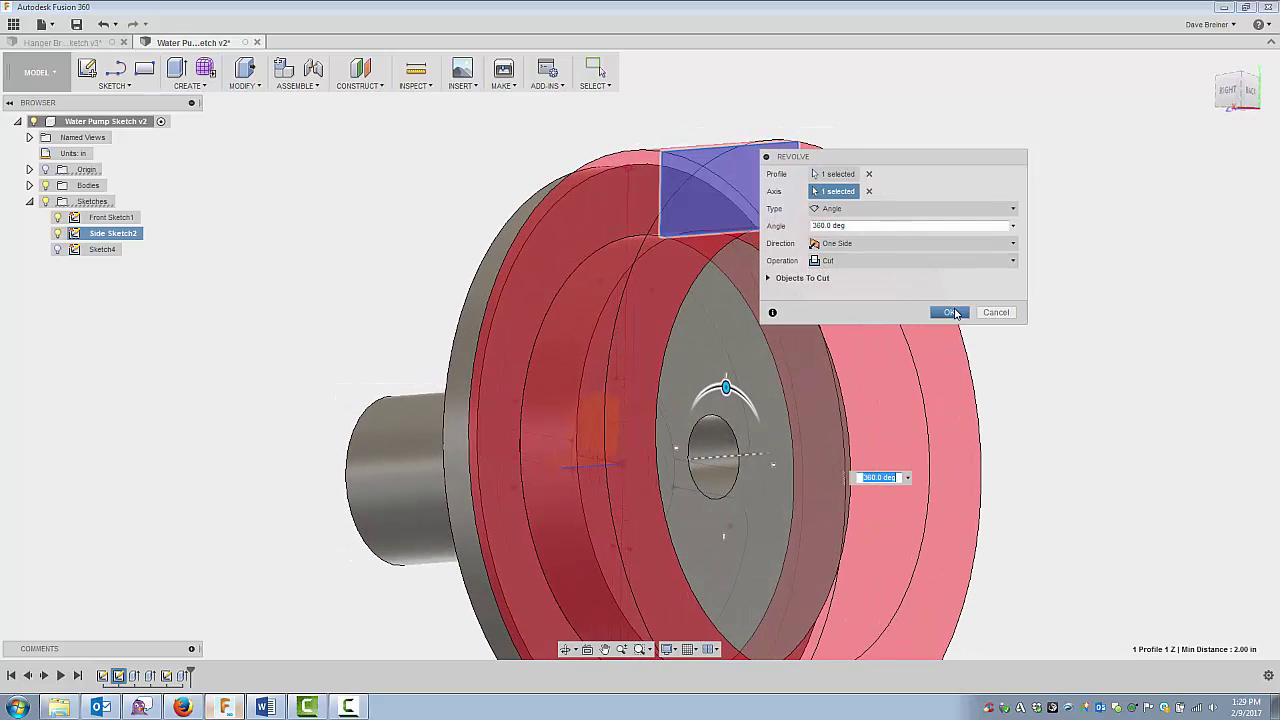
pyautogui.click(950, 312)
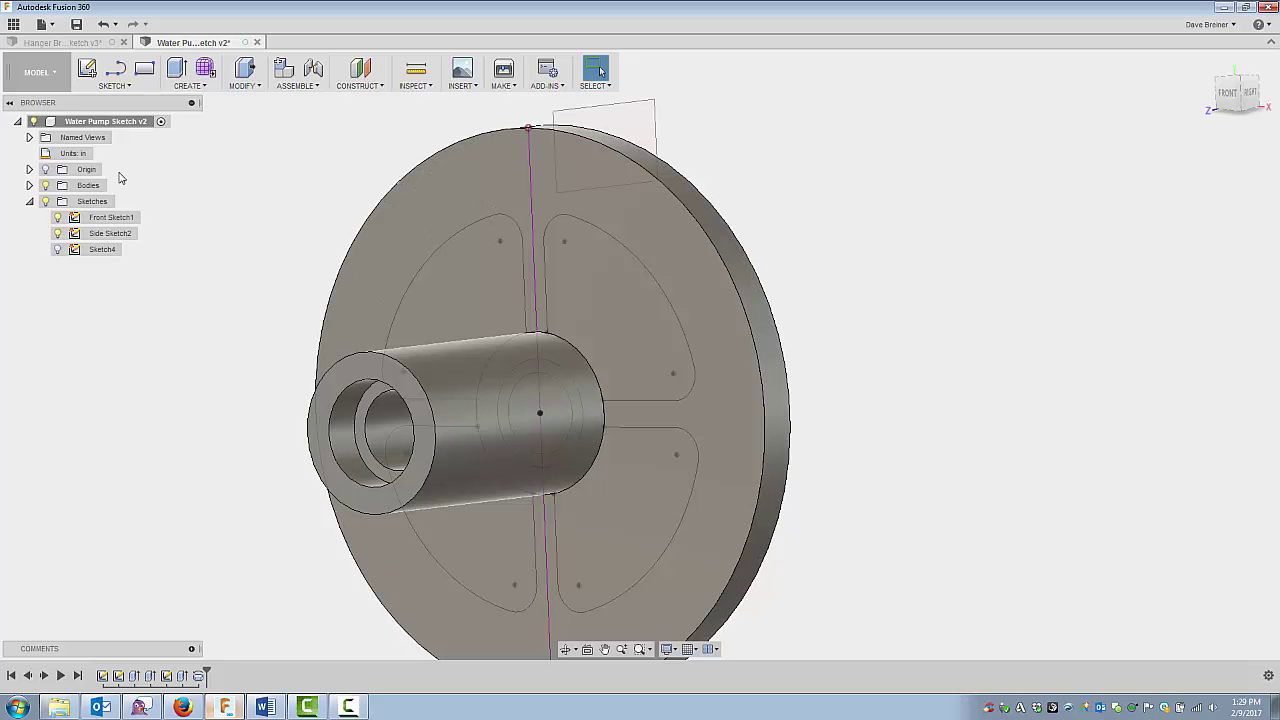
# Extrude-cut Front Sketch1's four pocket profiles 0.75 in into the disc.
pyautogui.press('e')
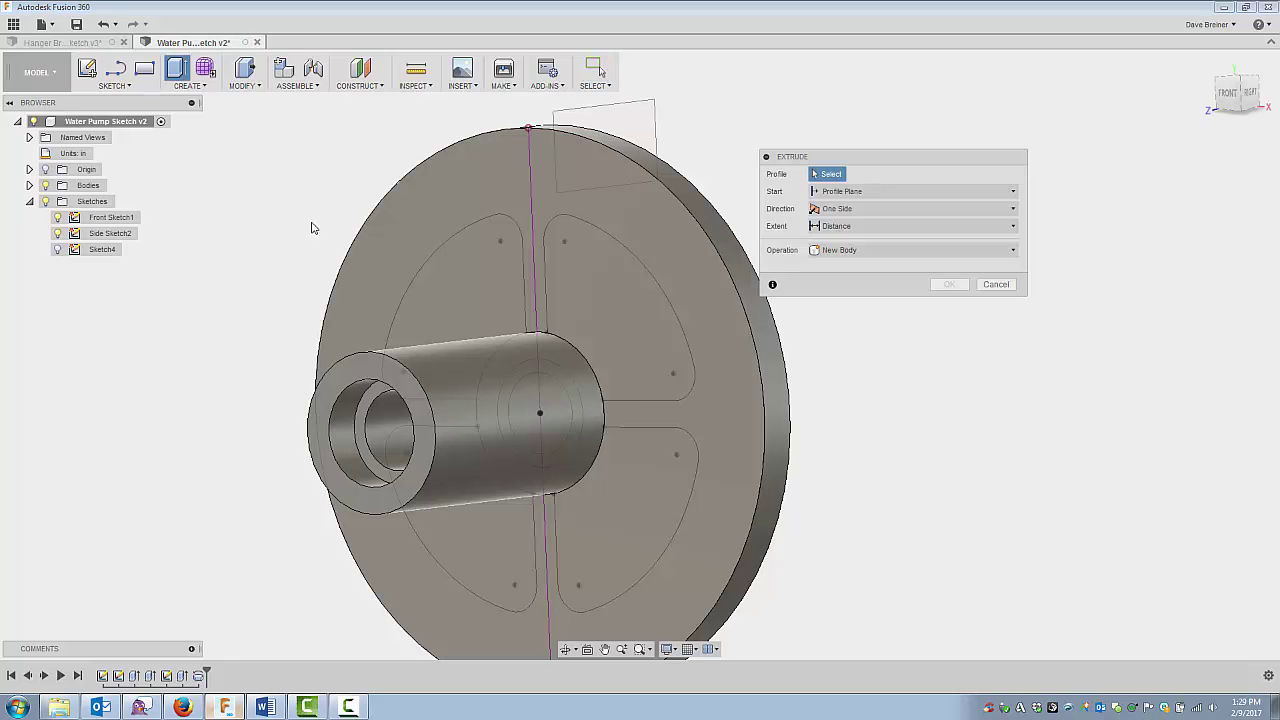
pyautogui.click(452, 290)
pyautogui.click(590, 295)
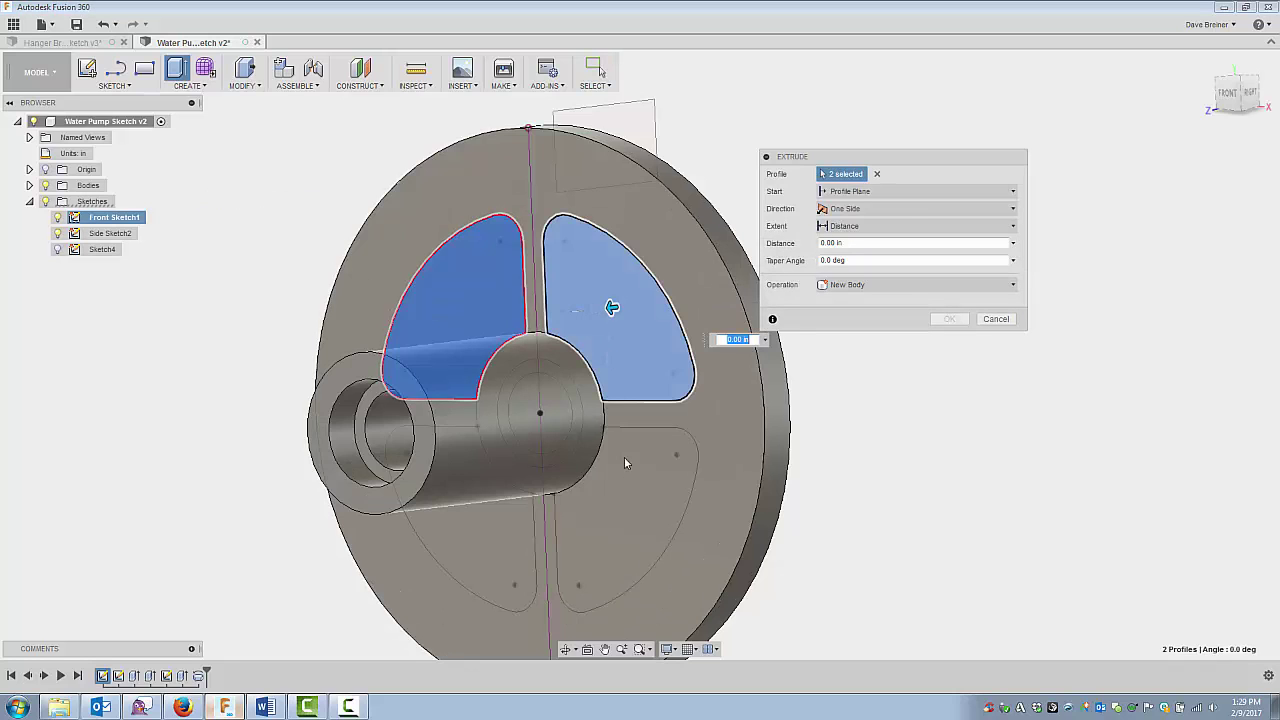
pyautogui.click(628, 505)
pyautogui.click(481, 558)
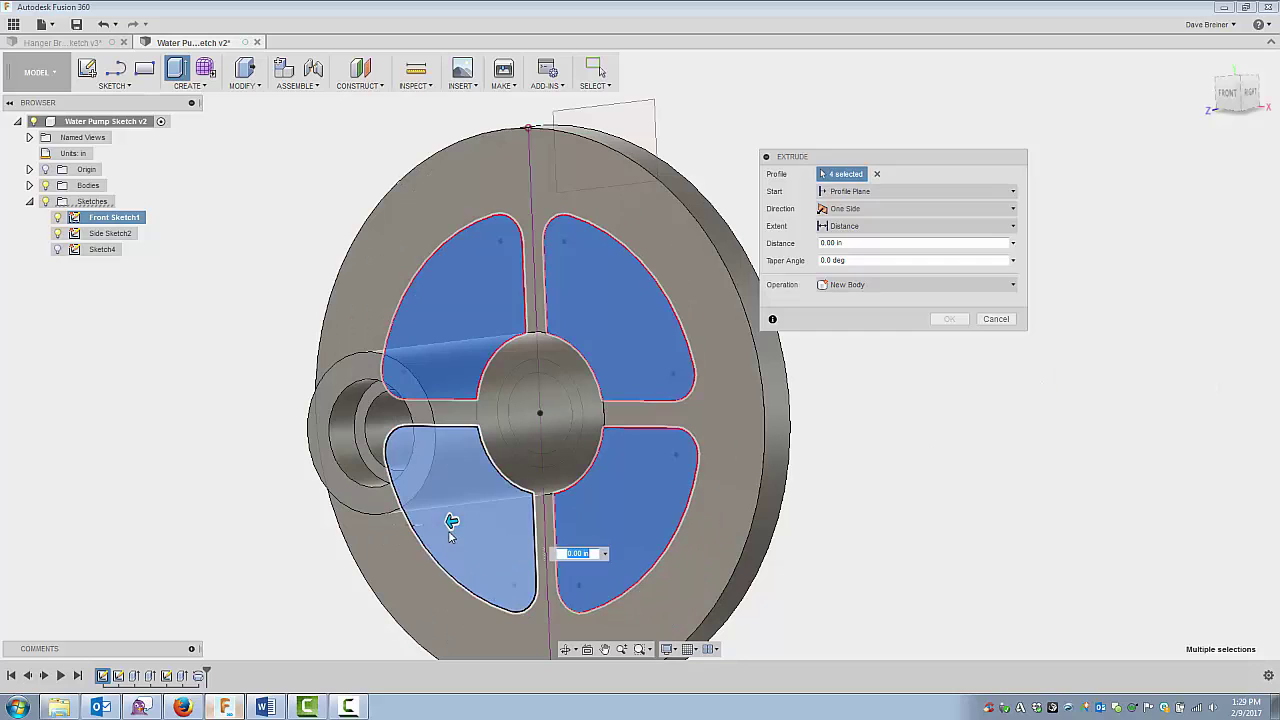
pyautogui.moveTo(446, 522); pyautogui.dragTo(484, 513)
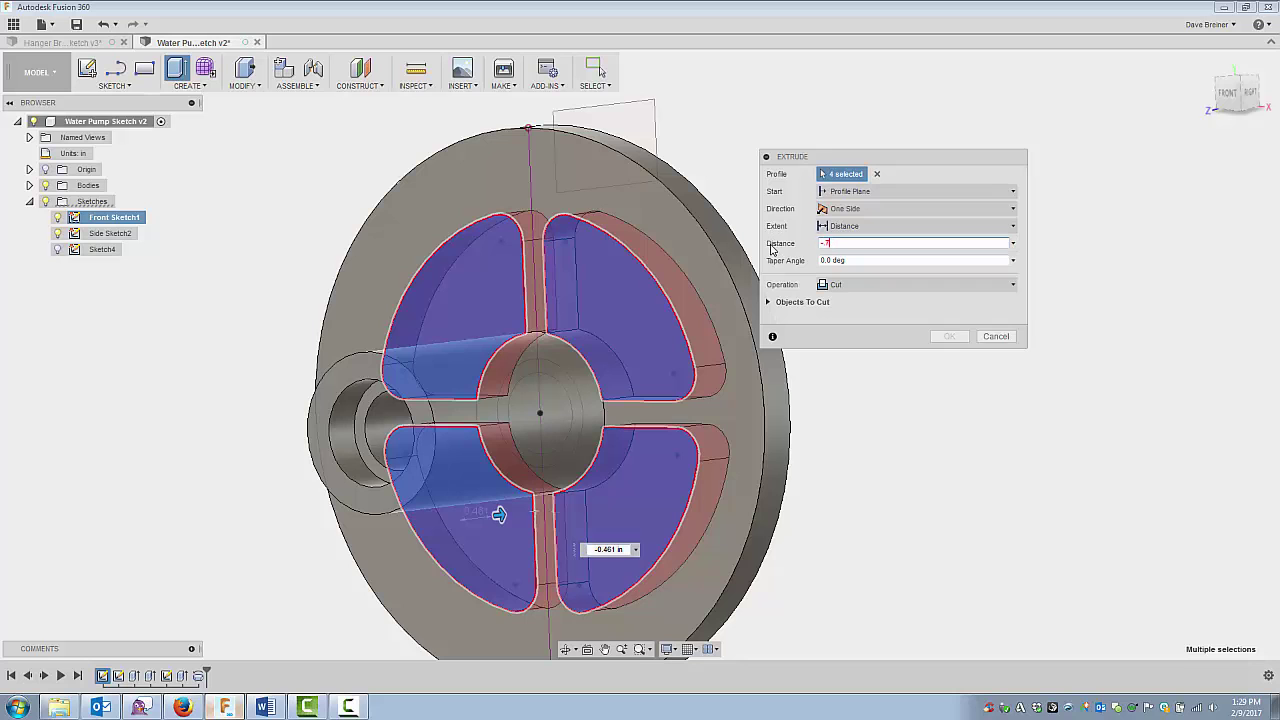
pyautogui.write('5')
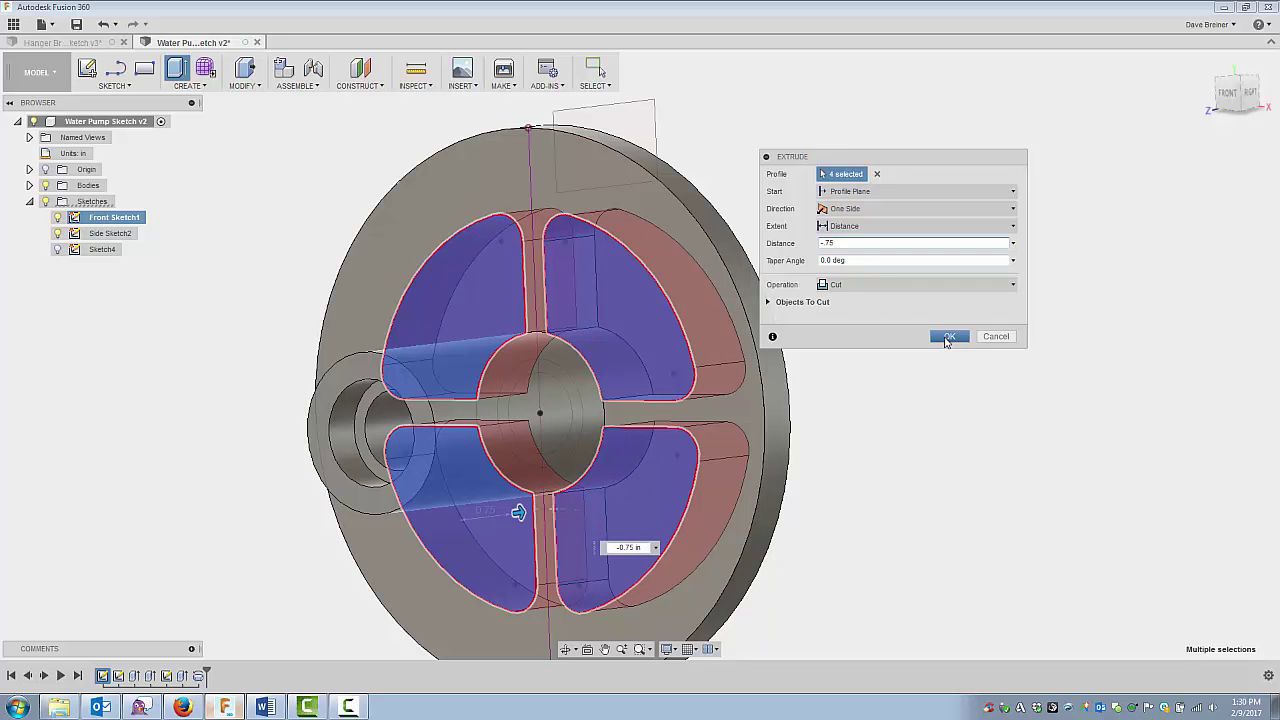
pyautogui.click(947, 338)
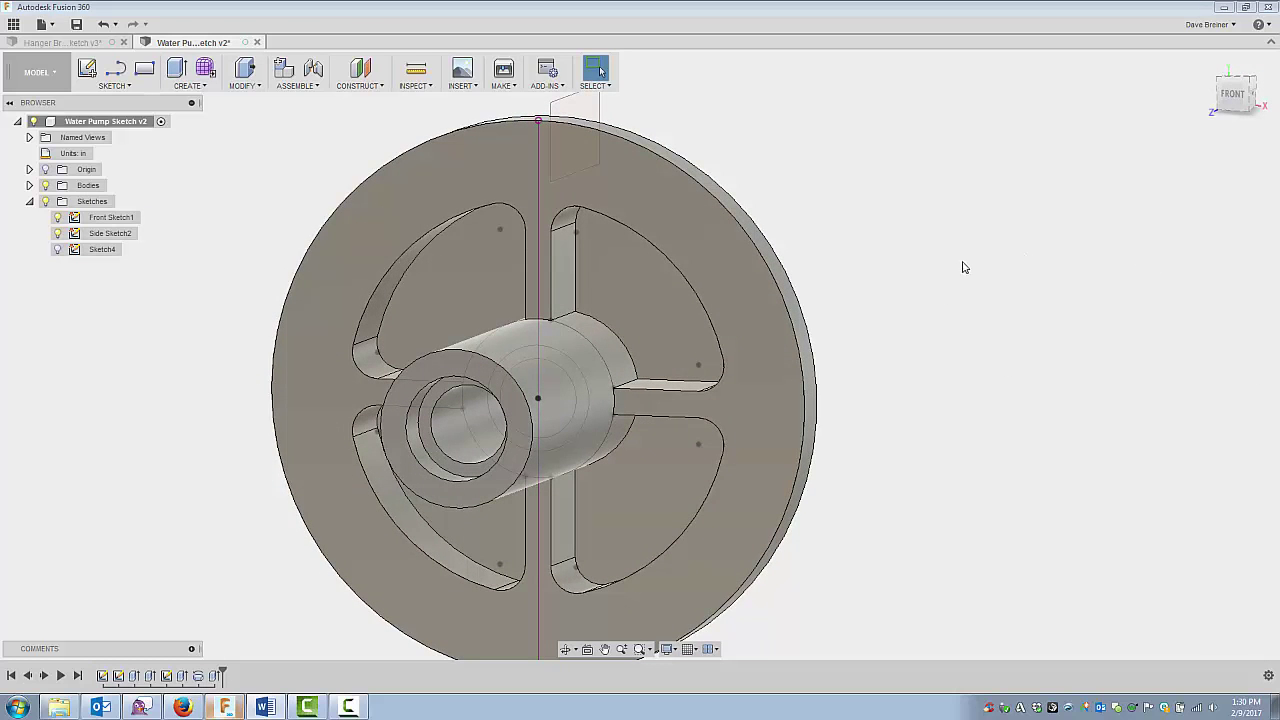
# Hide both sketches and select the eight spoke-to-hub edges for a fillet.
pyautogui.click(57, 218)
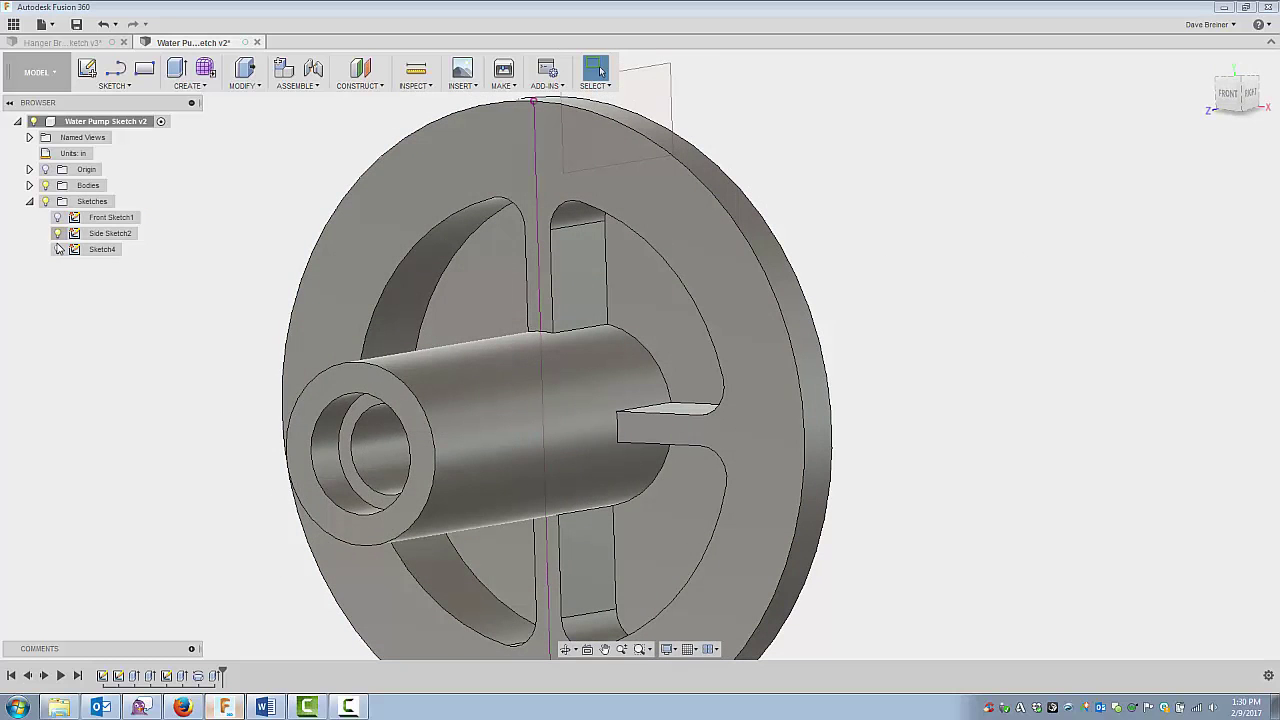
pyautogui.click(57, 233)
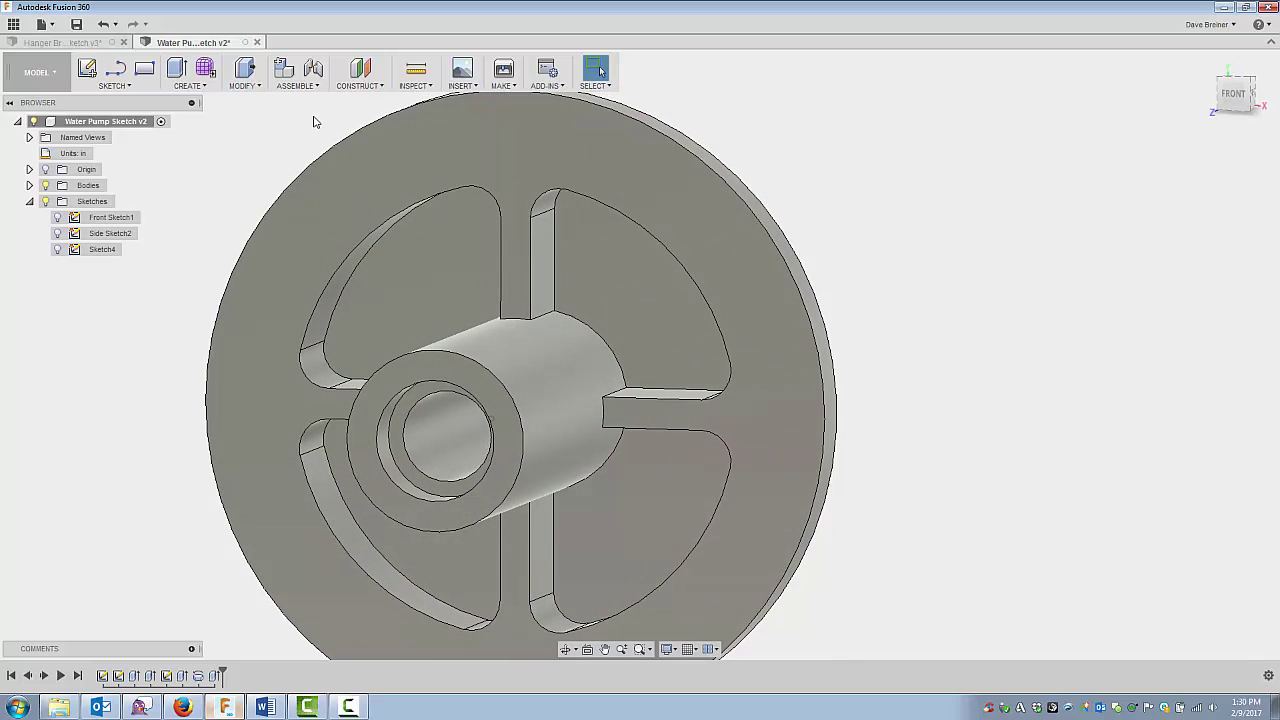
pyautogui.click(249, 88)
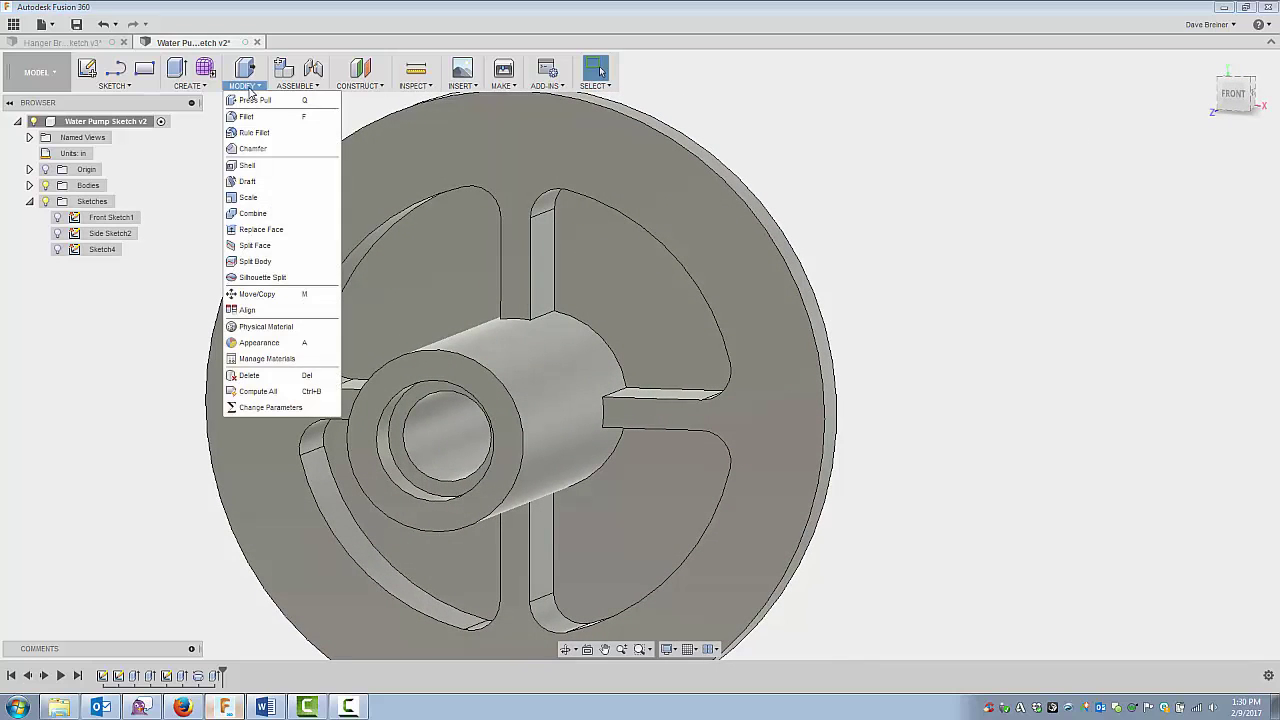
pyautogui.click(246, 117)
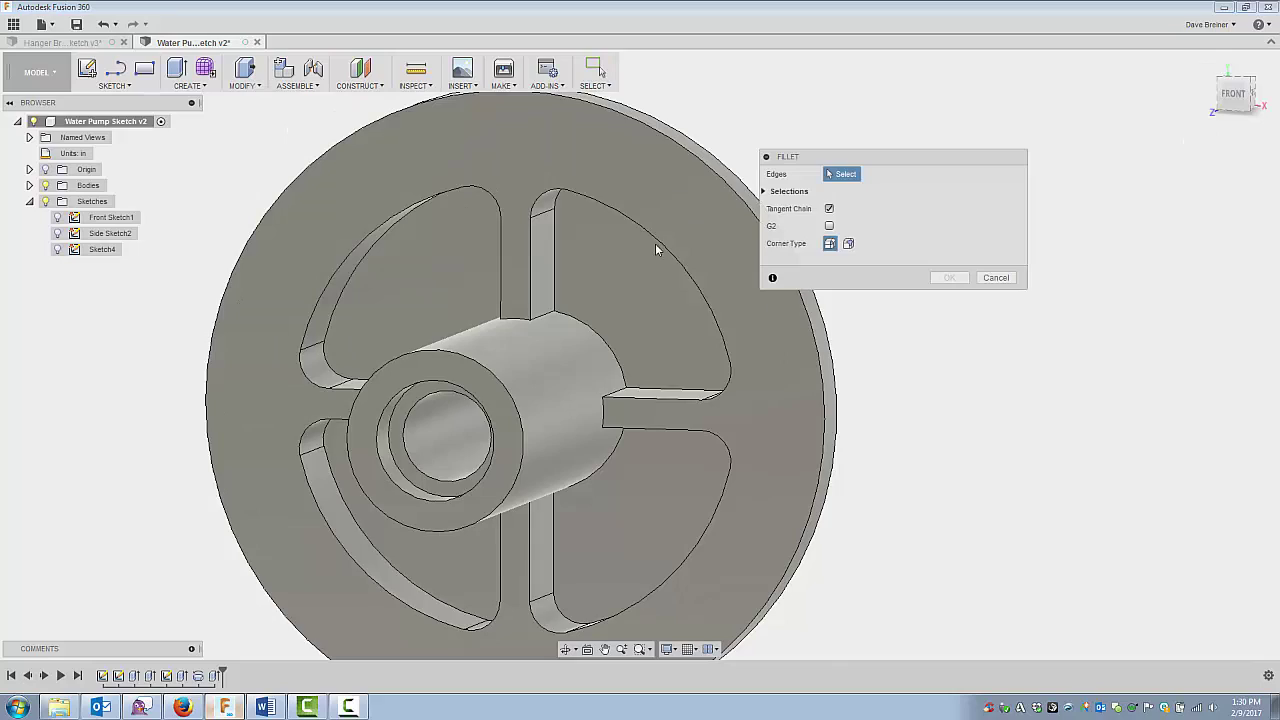
pyautogui.click(552, 305)
pyautogui.keyDown('shift'); pyautogui.moveTo(552, 305); pyautogui.dragTo(401, 424, button='middle'); pyautogui.keyUp('shift')
pyautogui.click(374, 368)
pyautogui.click(370, 372)
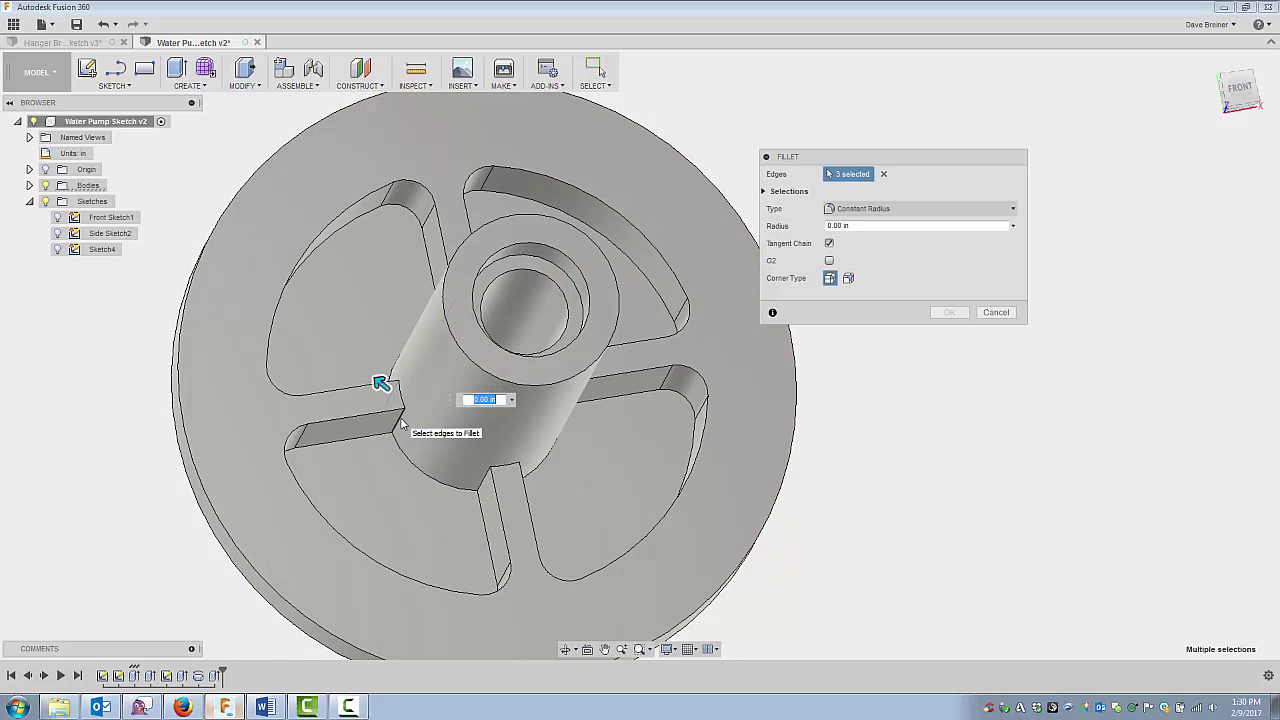
pyautogui.click(401, 424)
pyautogui.click(488, 485)
pyautogui.keyDown('shift'); pyautogui.moveTo(488, 485); pyautogui.dragTo(622, 322, button='middle'); pyautogui.keyUp('shift')
pyautogui.click(577, 486)
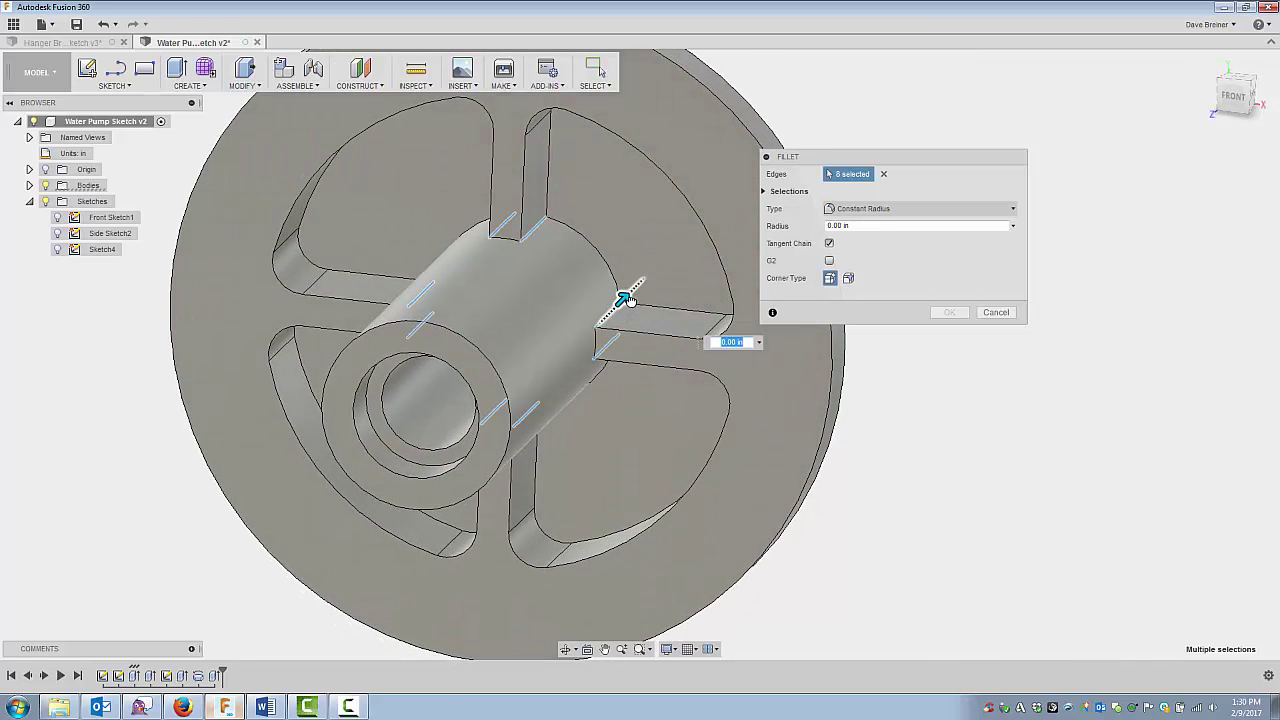
# Set the fillet radius to 0.125 in and apply it.
pyautogui.write('0.2')
pyautogui.press('Return')
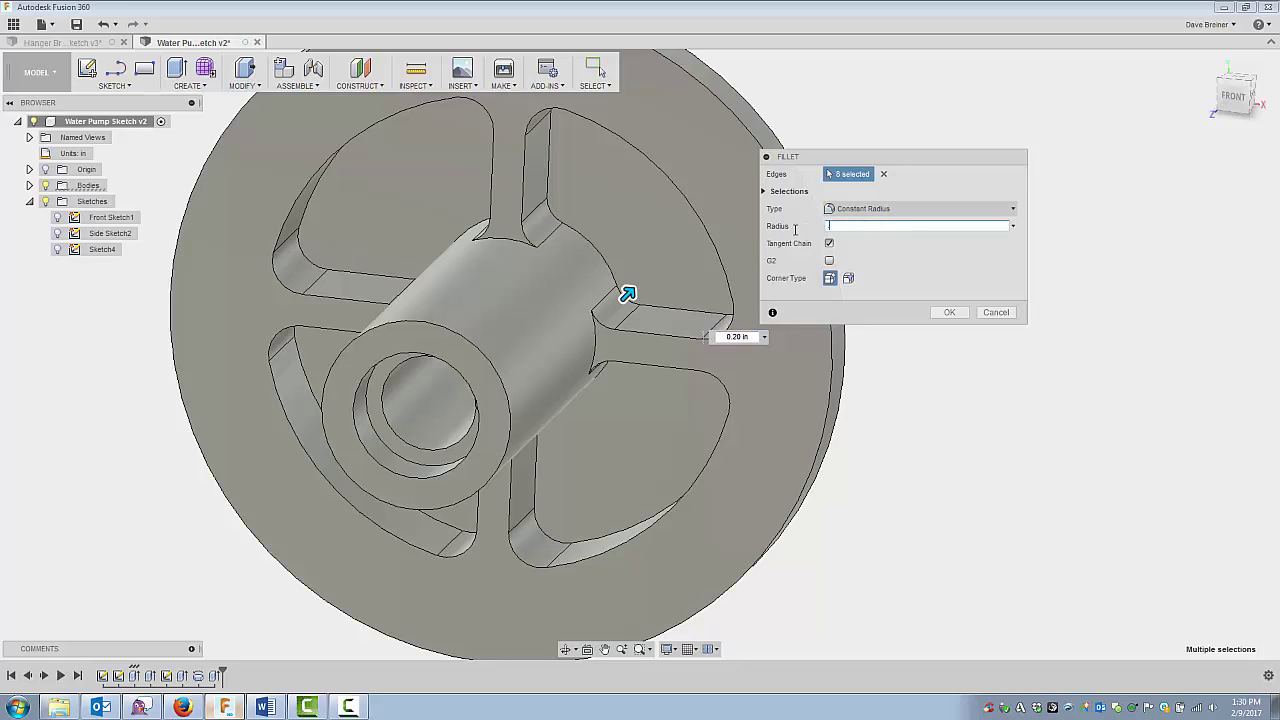
pyautogui.press('Return')
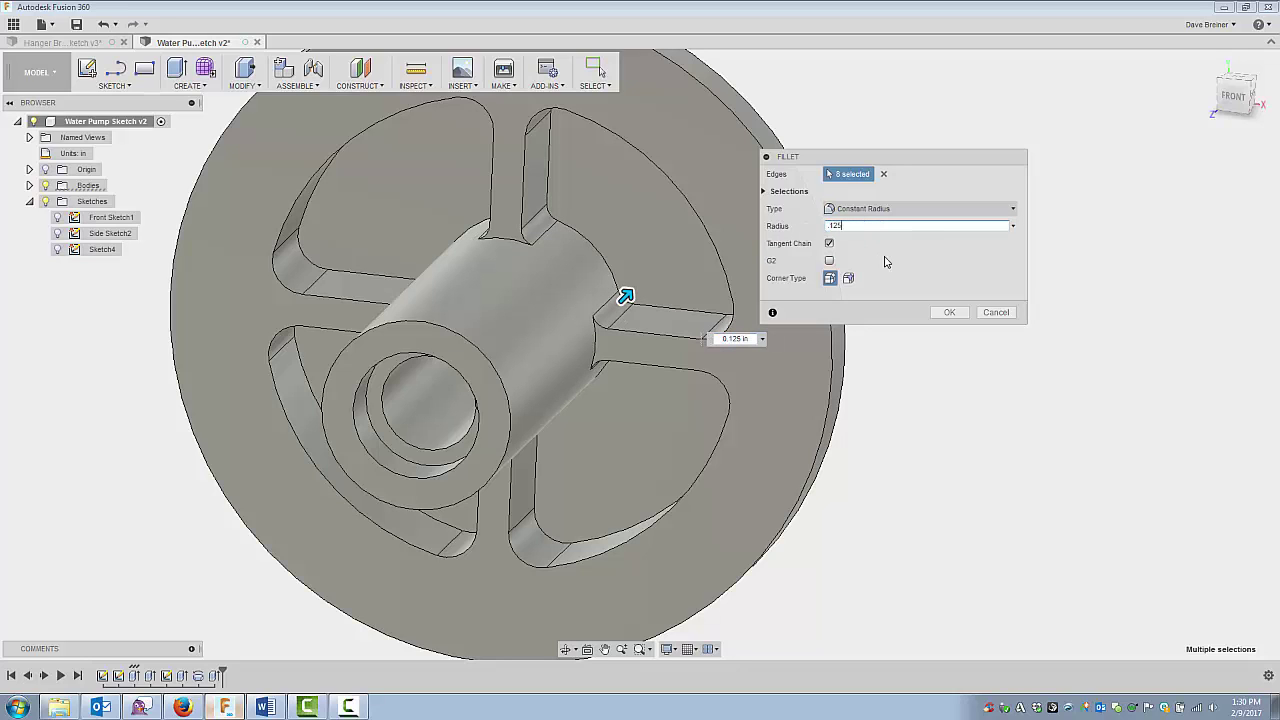
pyautogui.click(949, 313)
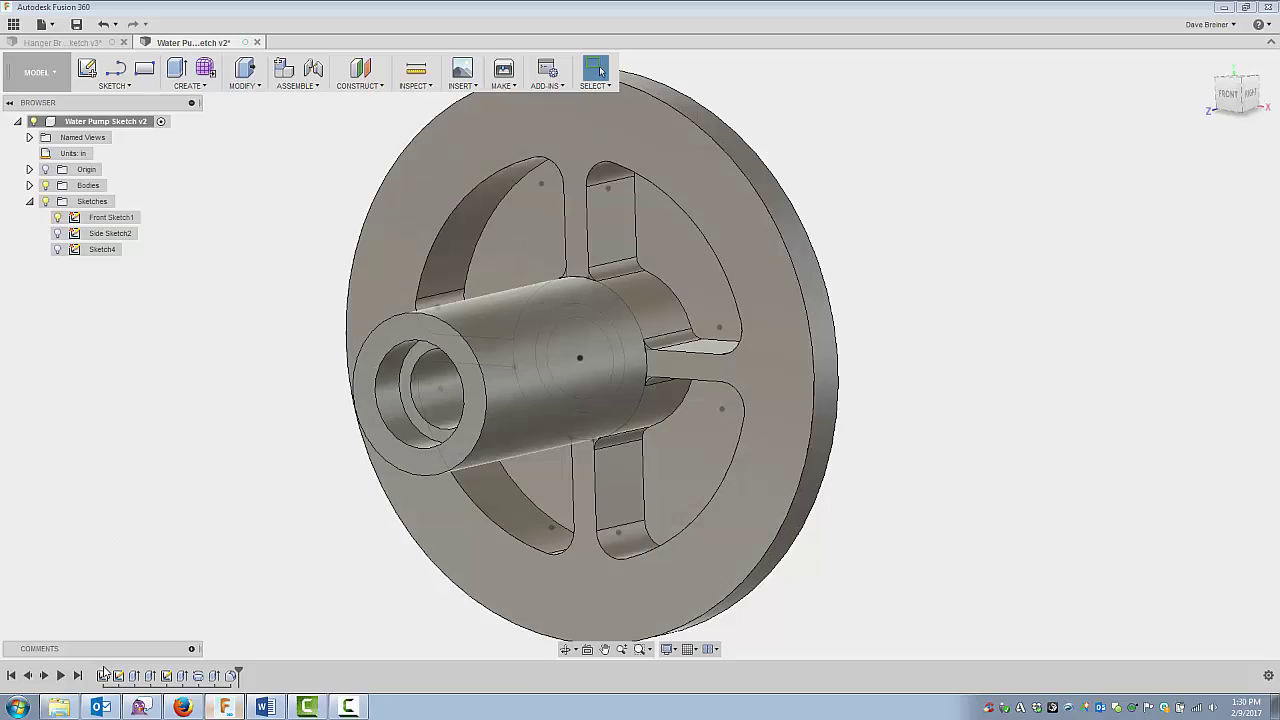
pyautogui.rightClick(104, 674)
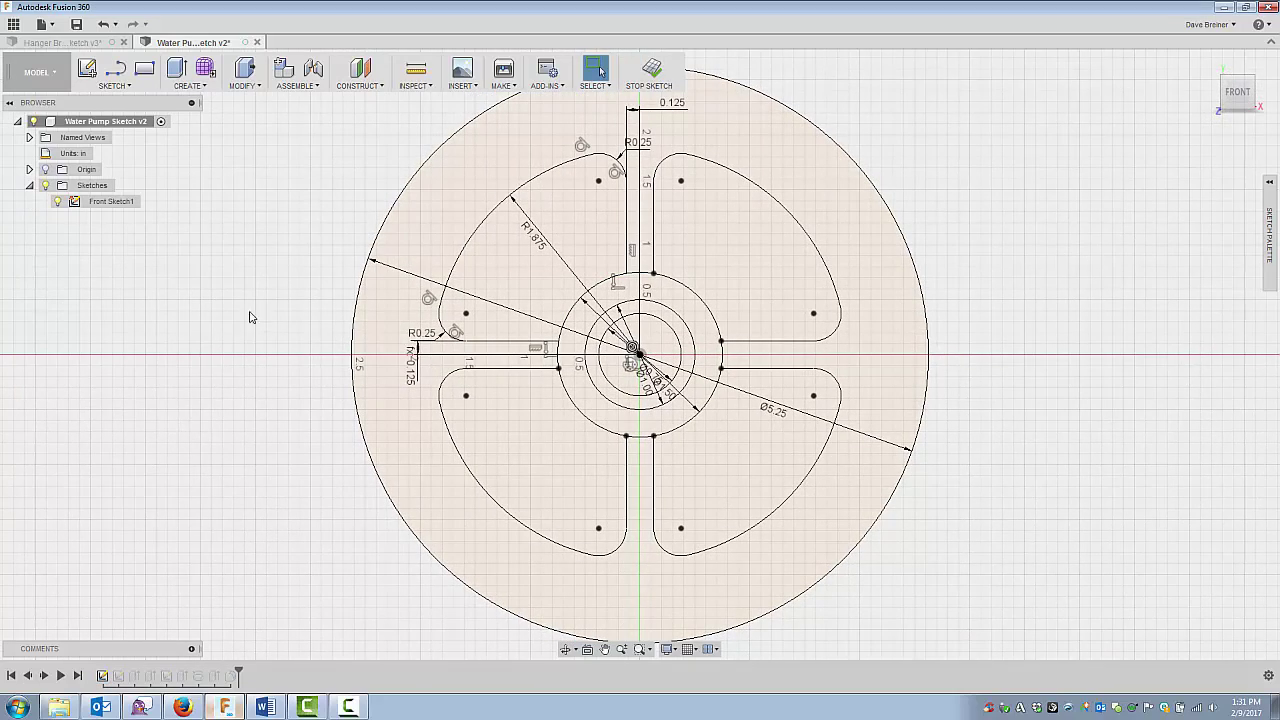
pyautogui.click(650, 68)
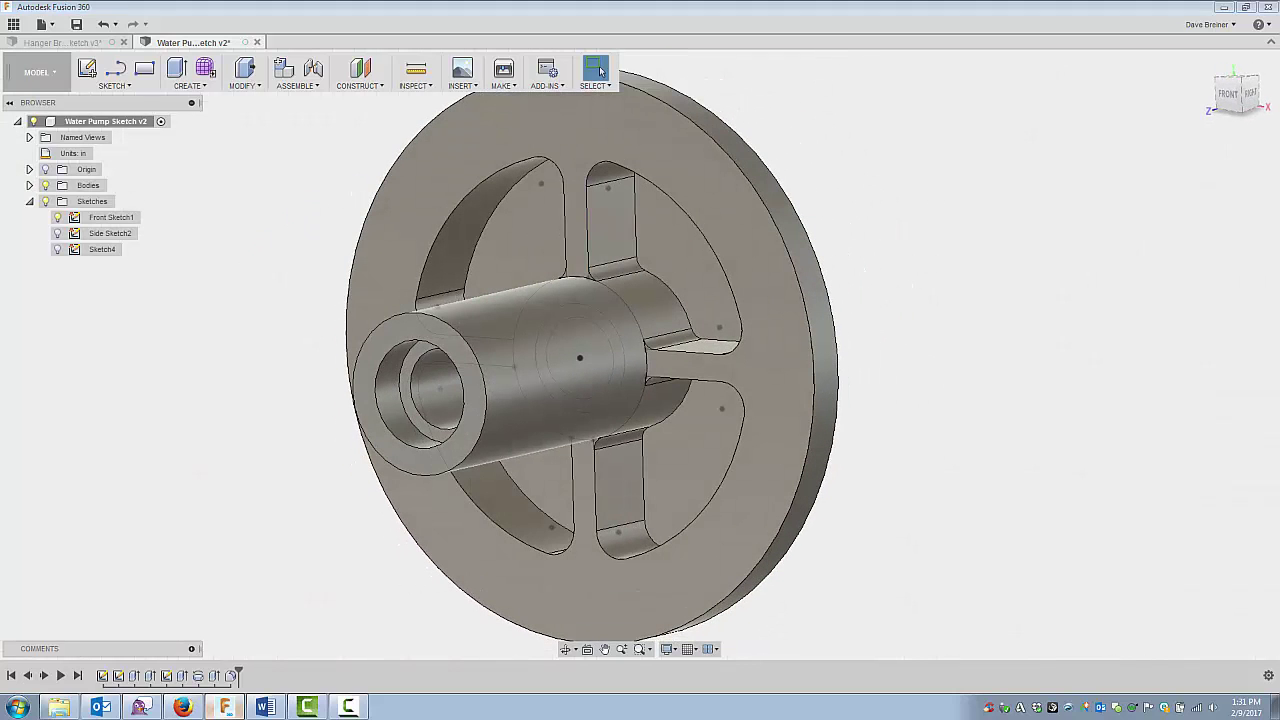
# Switch to the Hanger Bracket Sketch v3 design and step its timeline forward to Sketch2.
pyautogui.click(77, 44)
pyautogui.click(77, 45)
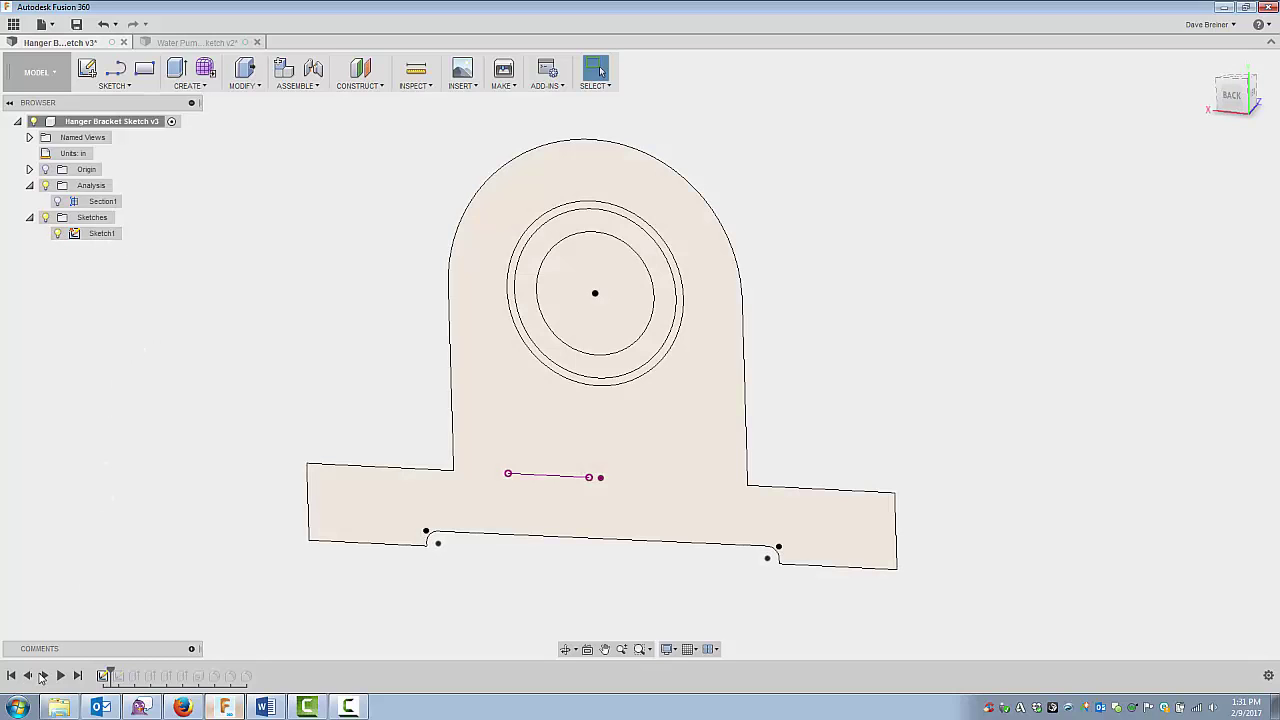
pyautogui.click(44, 676)
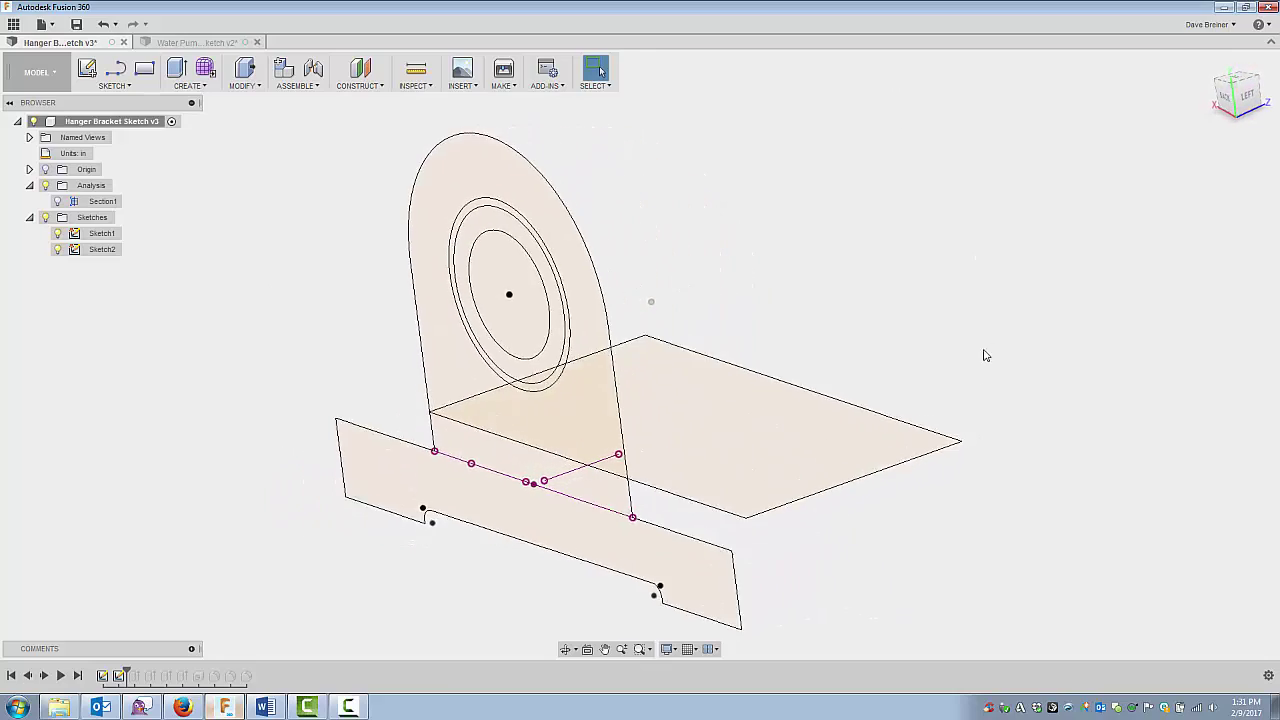
# Orbit around the model and advance the timeline to the first Extrude.
pyautogui.keyDown('shift'); pyautogui.moveTo(985, 355); pyautogui.dragTo(890, 472, button='middle'); pyautogui.keyUp('shift')
pyautogui.keyDown('shift'); pyautogui.moveTo(669, 271); pyautogui.dragTo(251, 352, button='middle'); pyautogui.keyUp('shift')
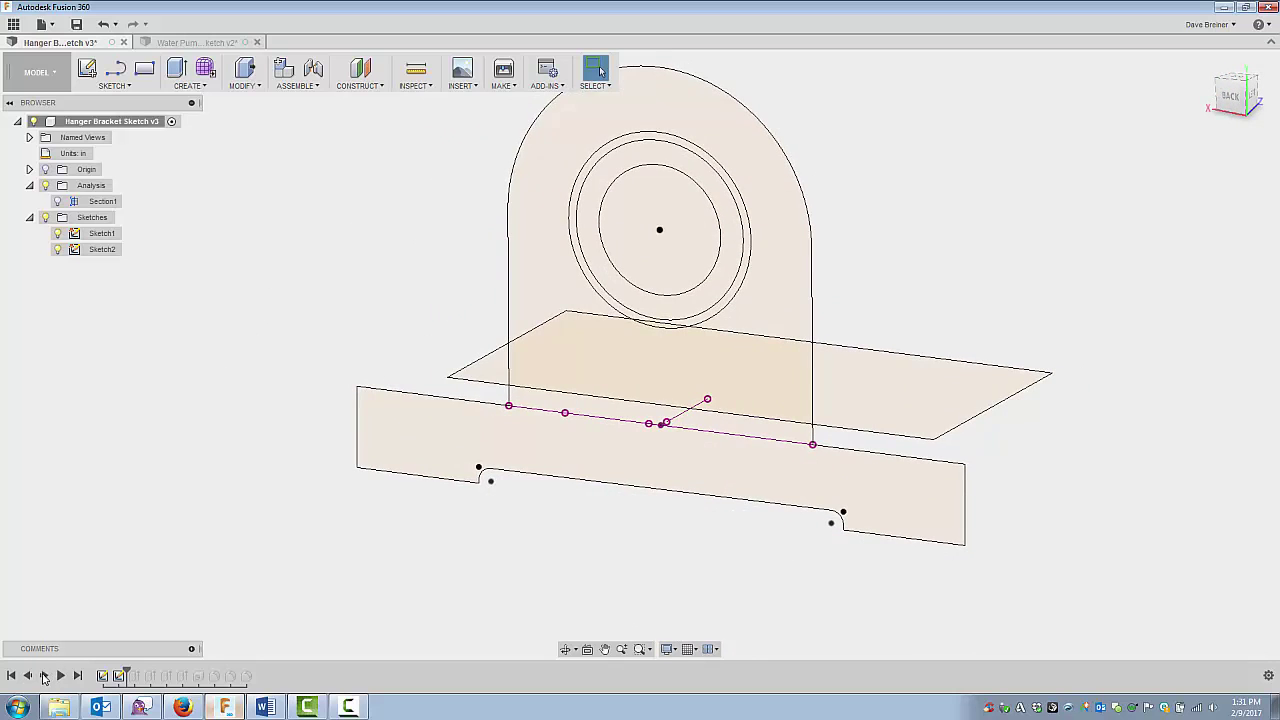
pyautogui.click(43, 677)
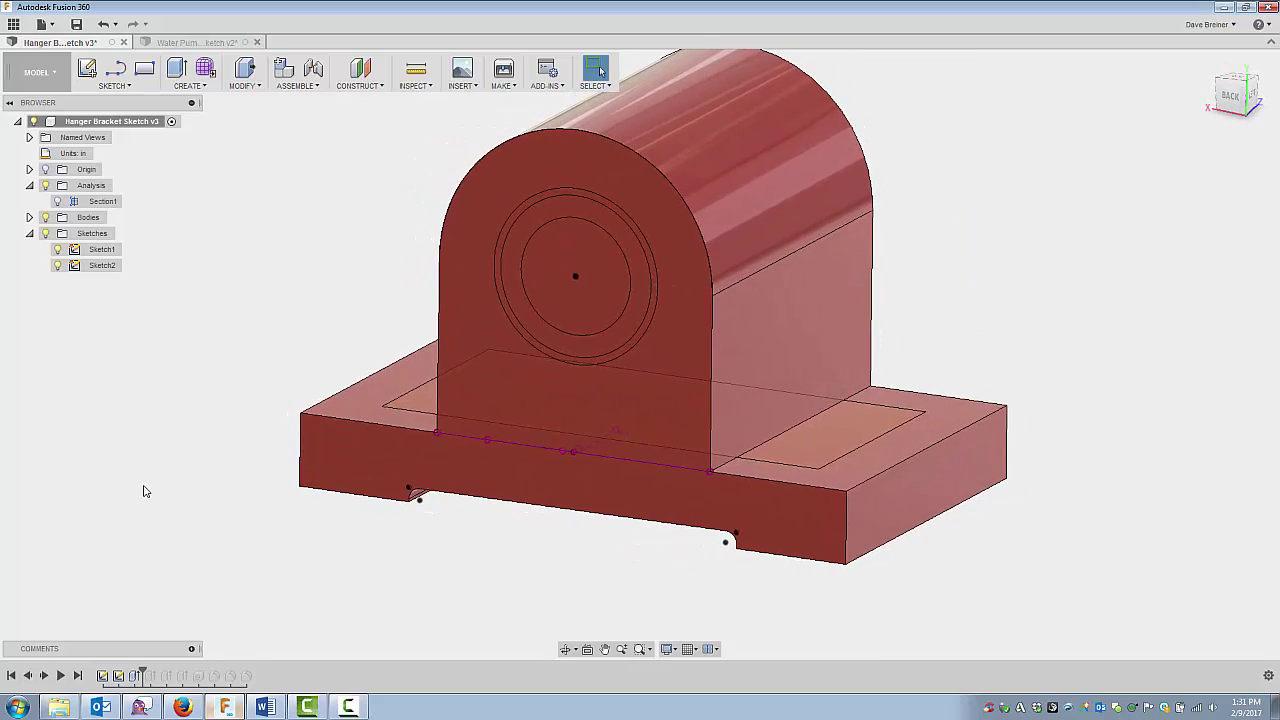
# Step the history to cut the bore, then review the Hole feature's 0.53125 in holes with 0.75 in counterbores.
pyautogui.click(44, 677)
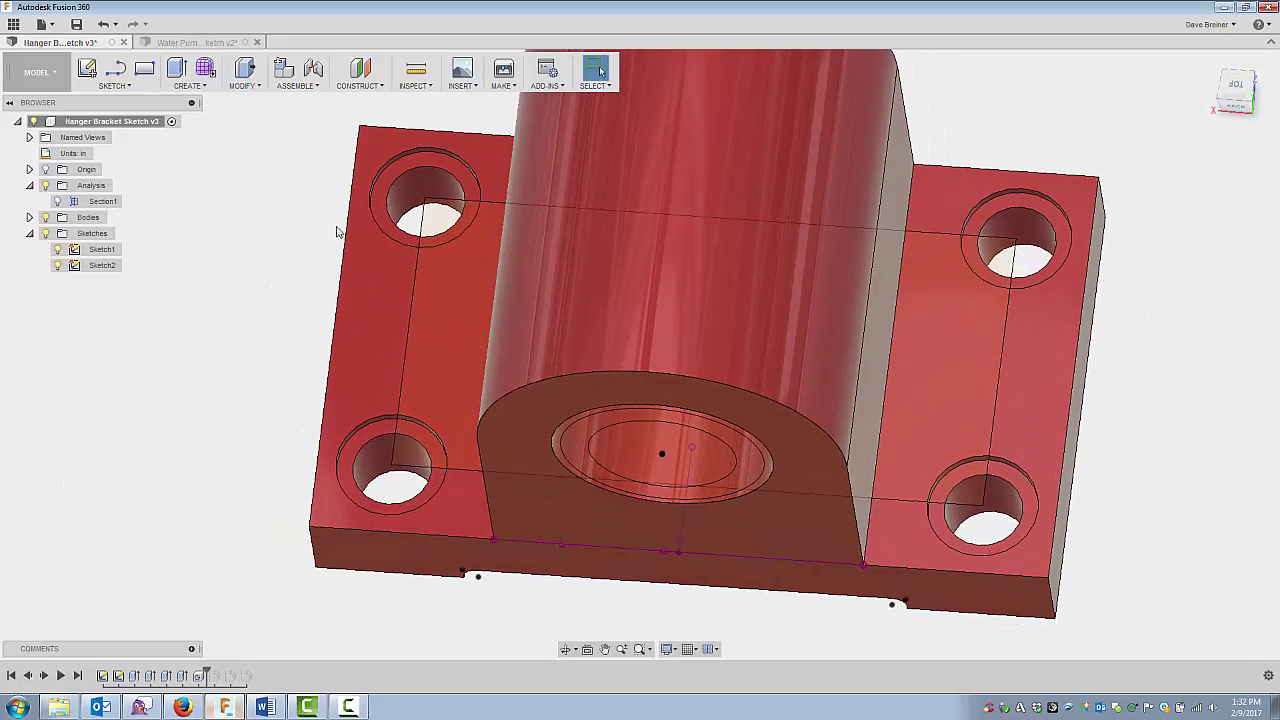
pyautogui.rightClick(199, 677)
pyautogui.click(232, 592)
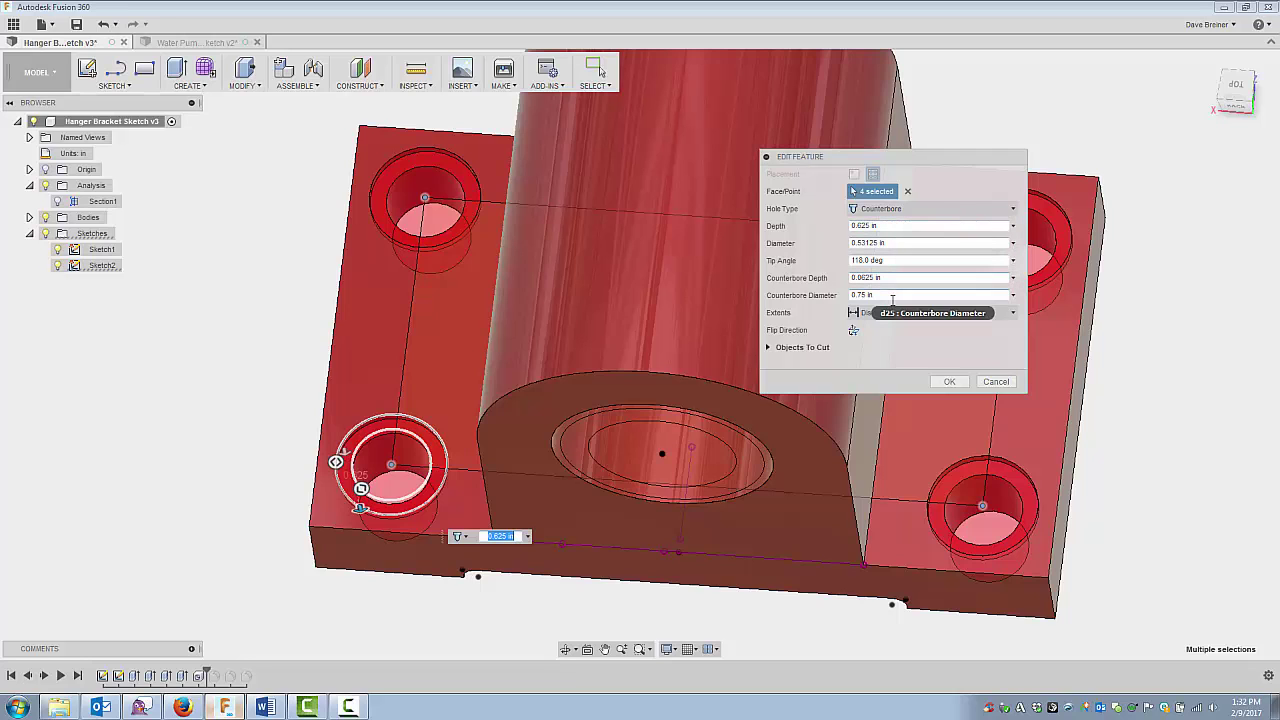
pyautogui.click(948, 383)
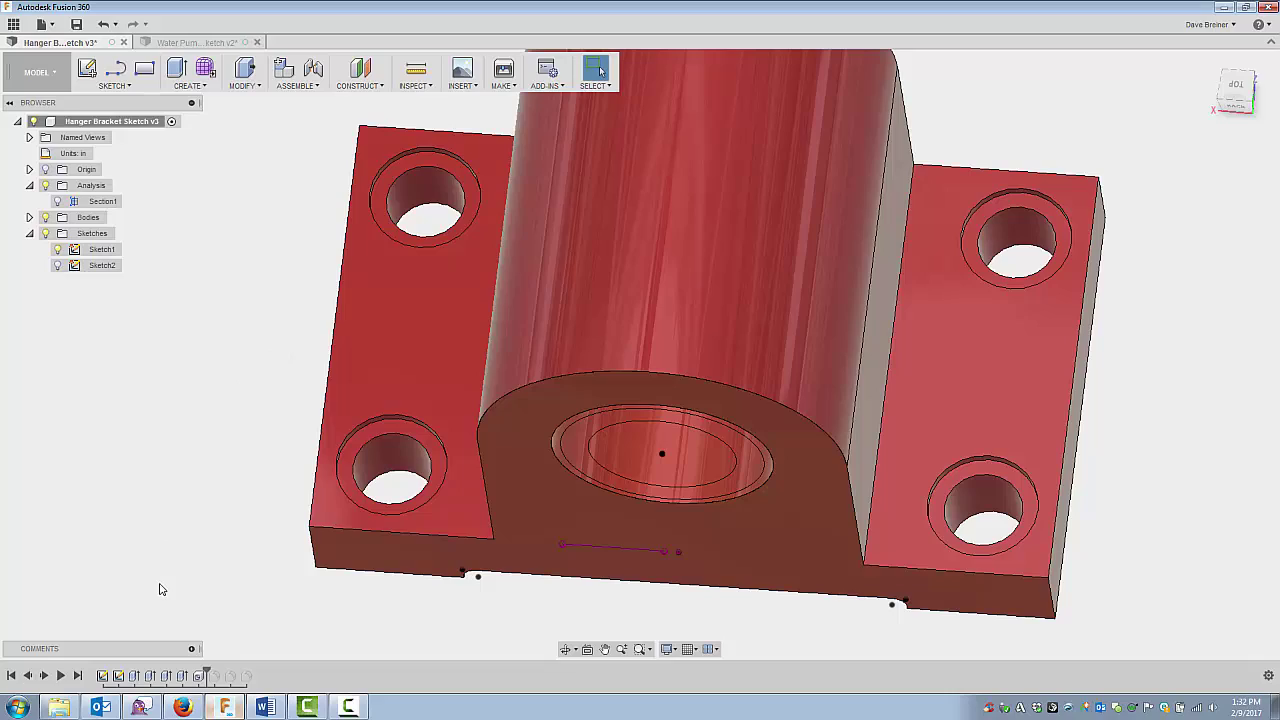
pyautogui.keyDown('shift'); pyautogui.moveTo(114, 537); pyautogui.dragTo(110, 448, button='middle'); pyautogui.keyUp('shift')
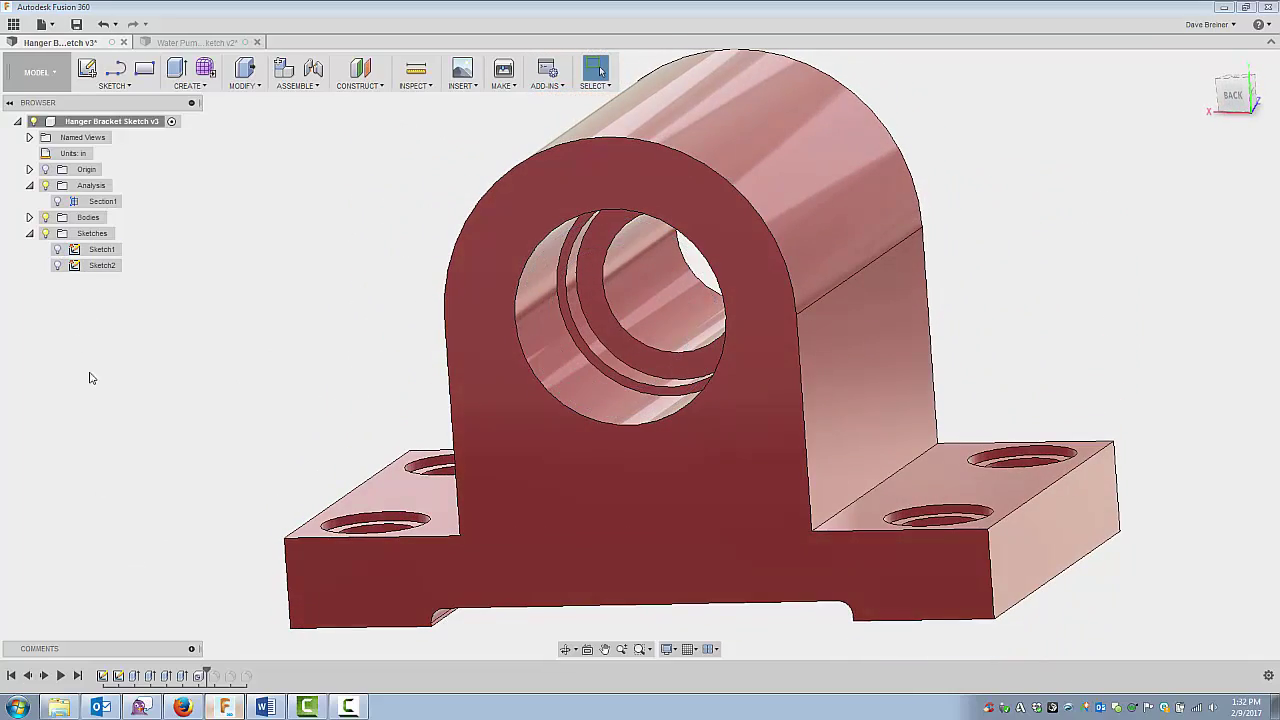
# Add the base-corner, upright-to-base and upright-edge fillets, then turn on the Section1 cut.
pyautogui.keyDown('shift'); pyautogui.moveTo(89, 377); pyautogui.dragTo(106, 534, button='middle'); pyautogui.keyUp('shift')
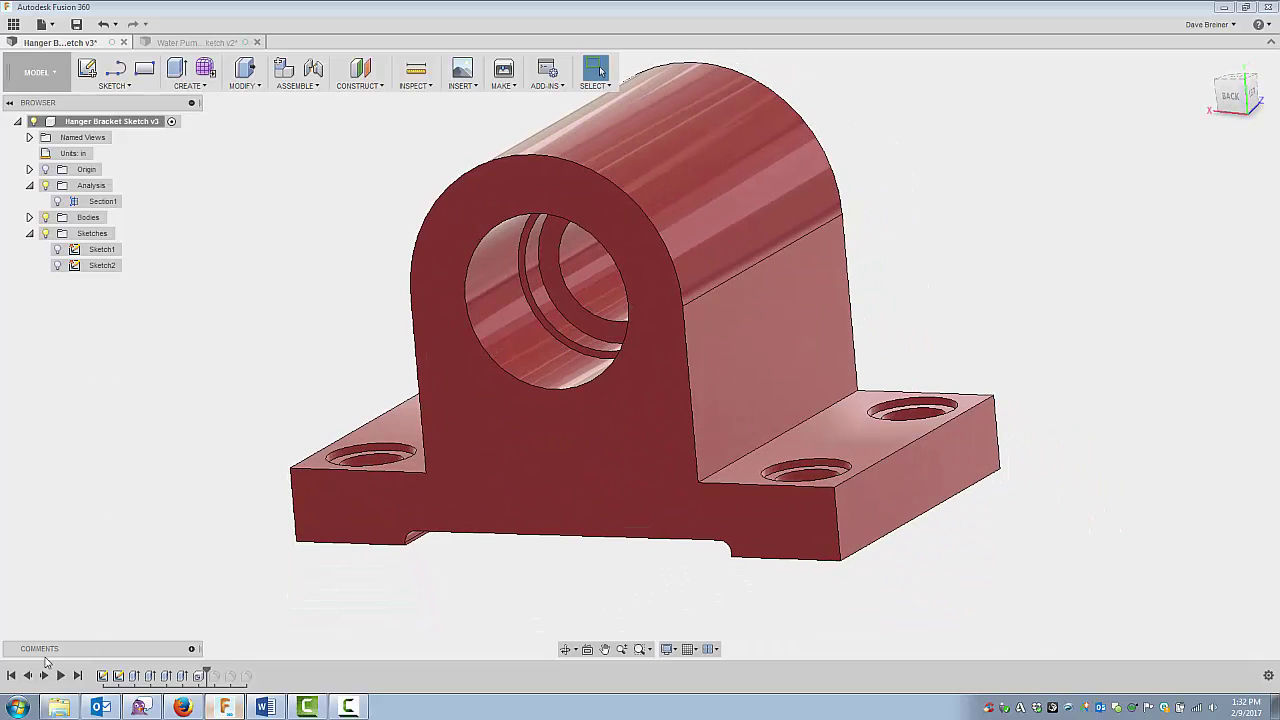
pyautogui.click(45, 677)
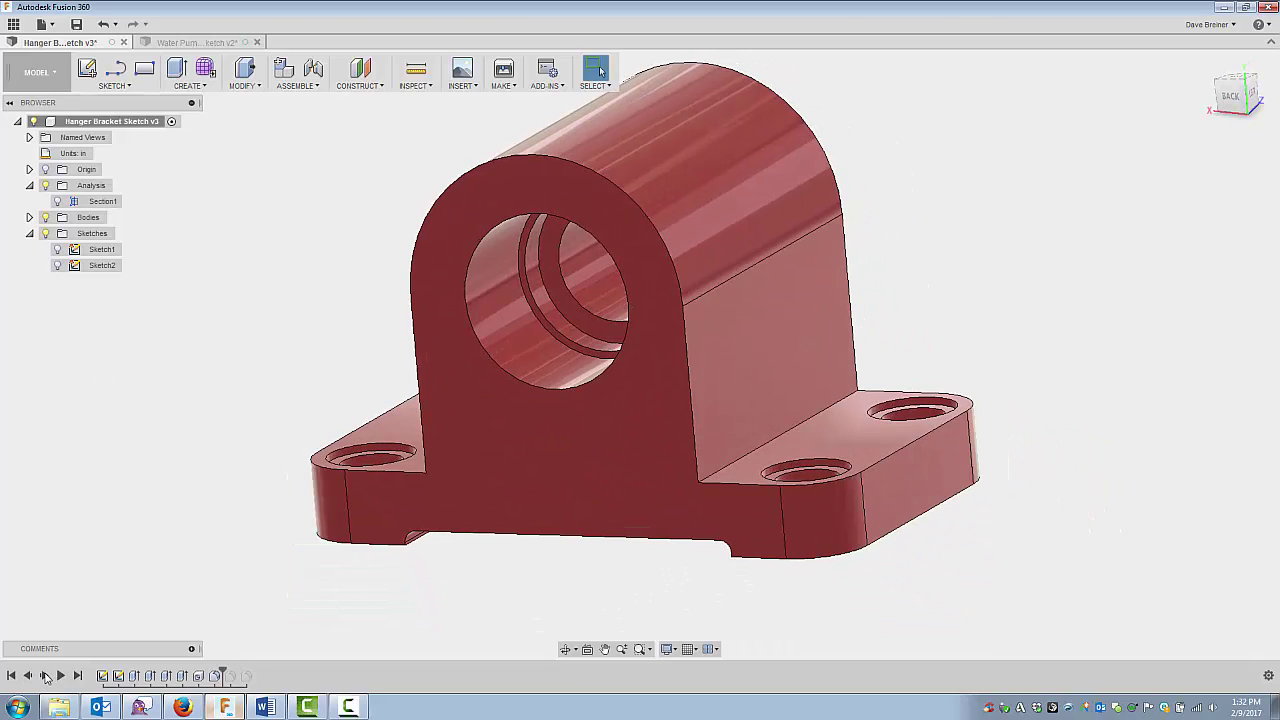
pyautogui.click(45, 677)
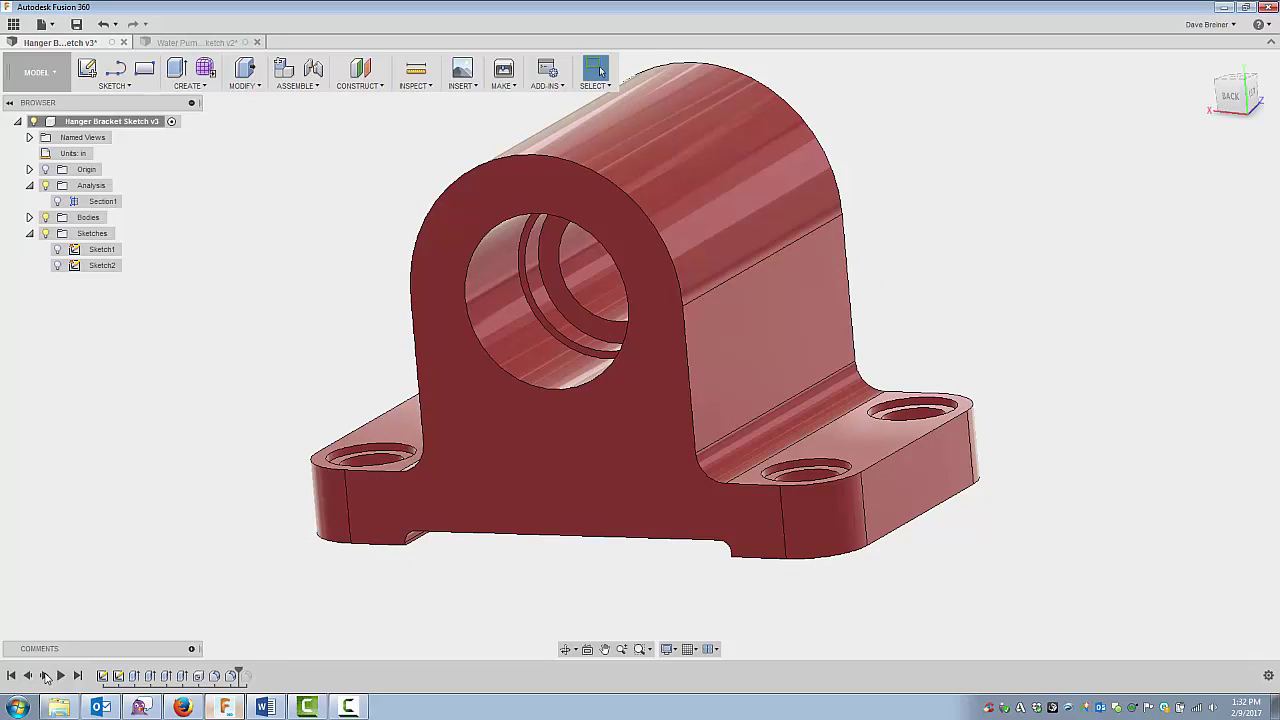
pyautogui.click(45, 677)
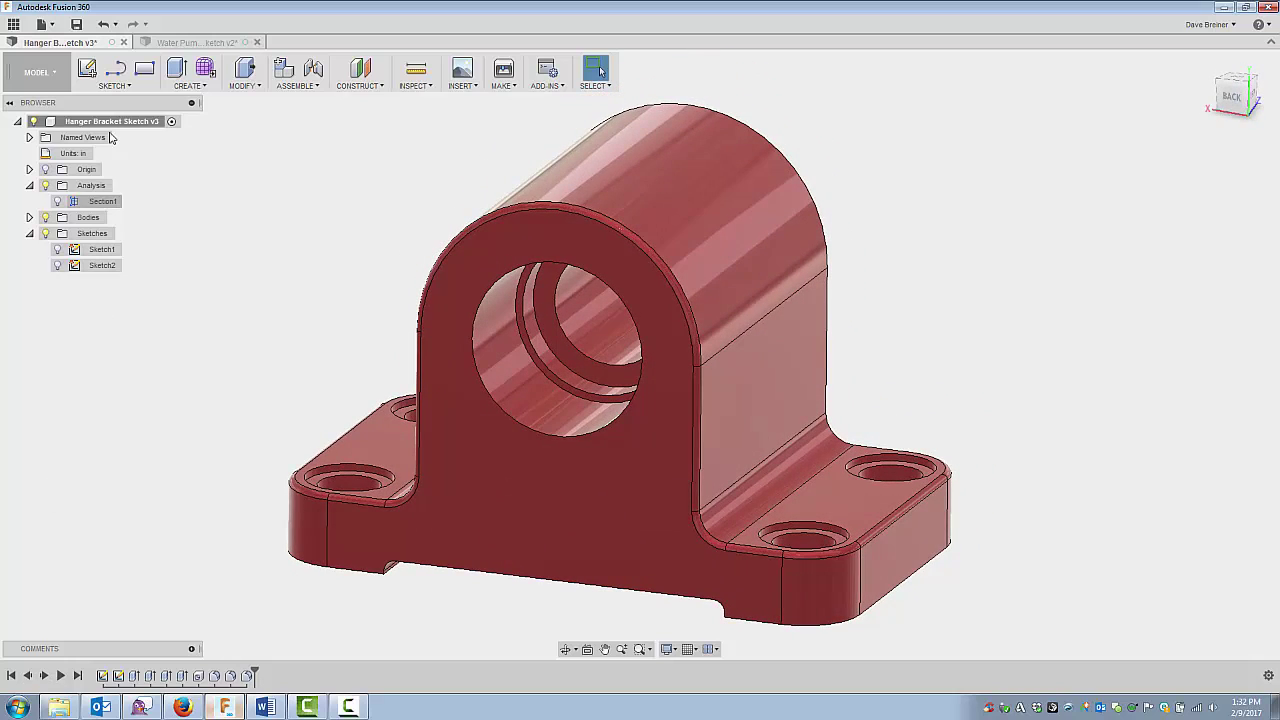
pyautogui.click(57, 201)
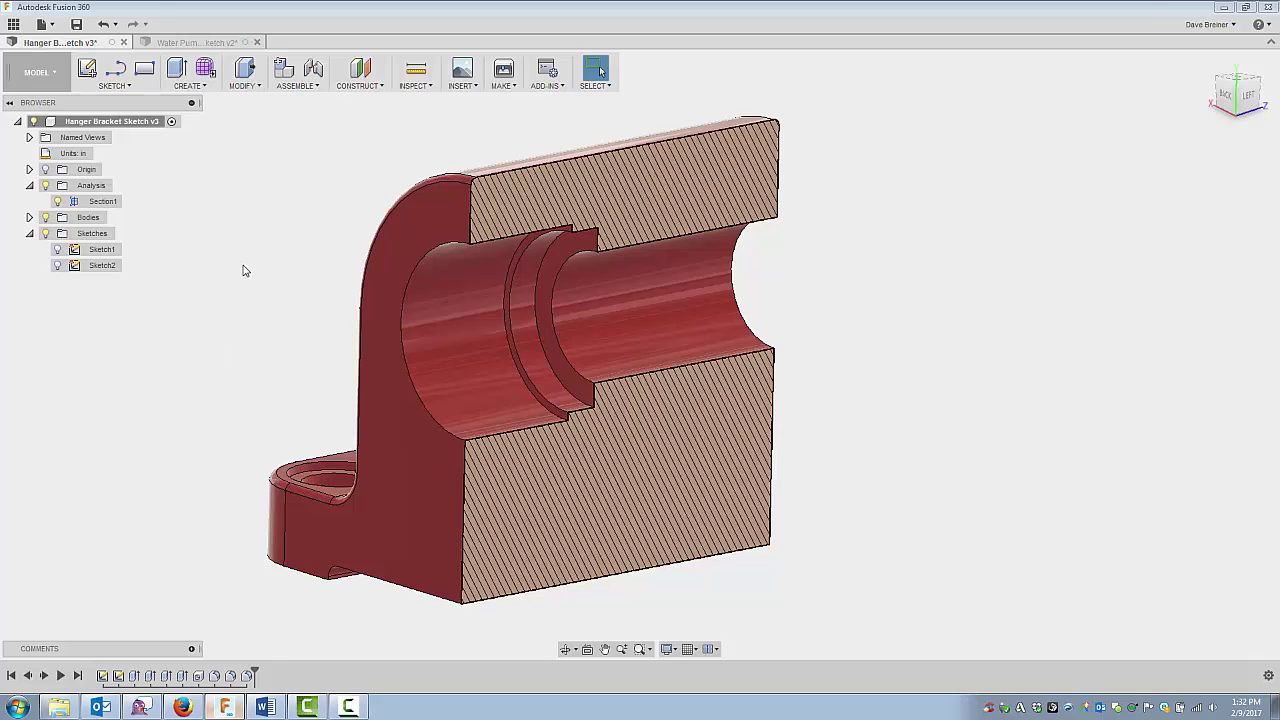
# Hide the Section1 cut and show Sketch1 on the bracket.
pyautogui.click(60, 205)
pyautogui.click(58, 203)
pyautogui.click(58, 250)
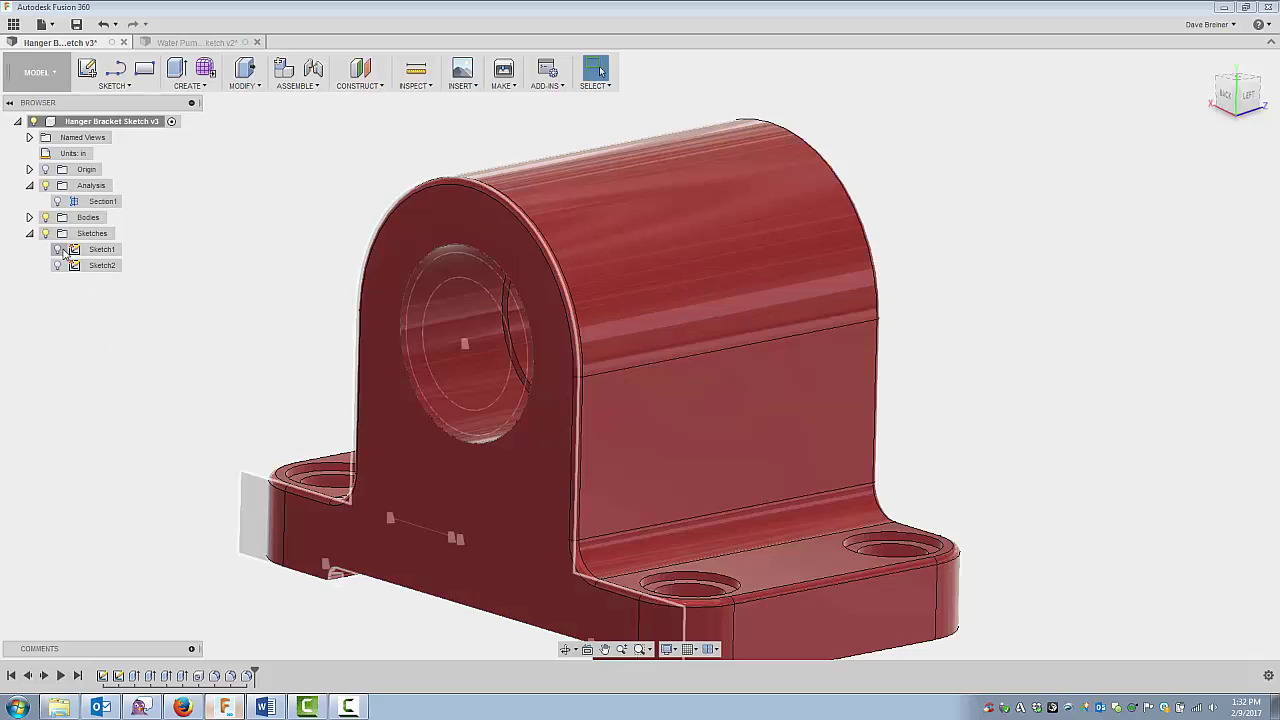
pyautogui.rightClick(63, 252)
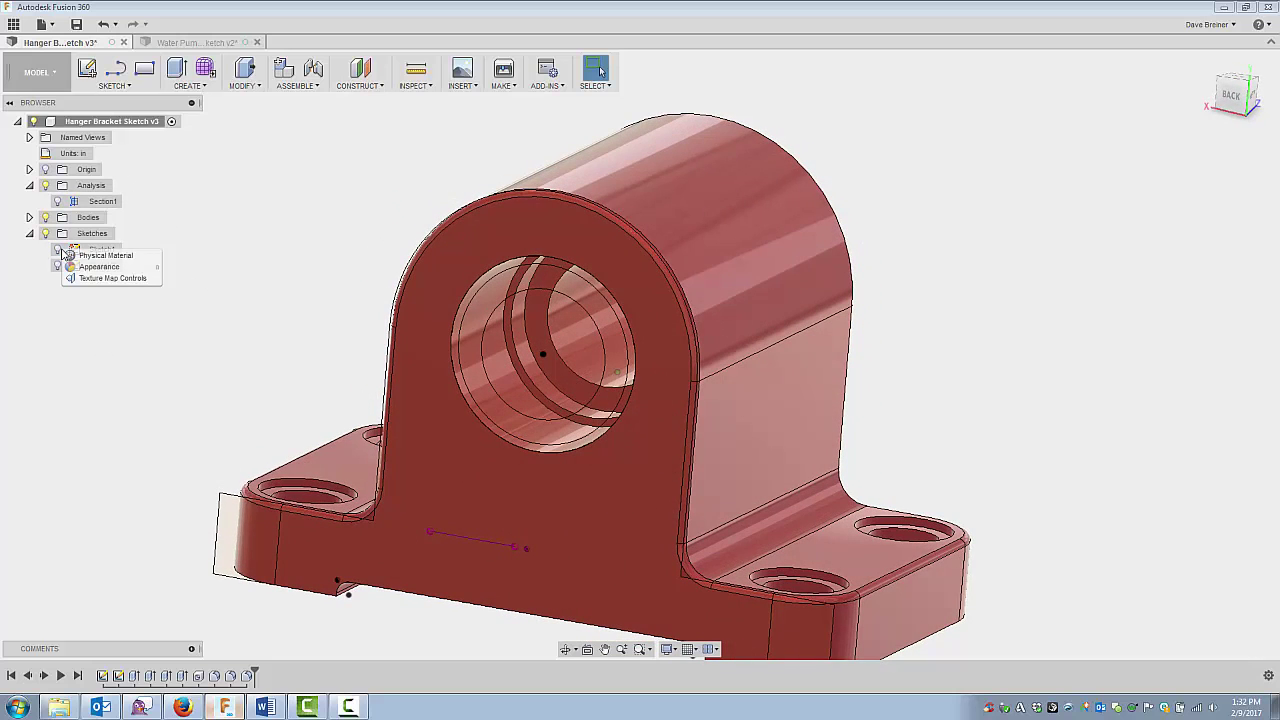
pyautogui.press('Escape')
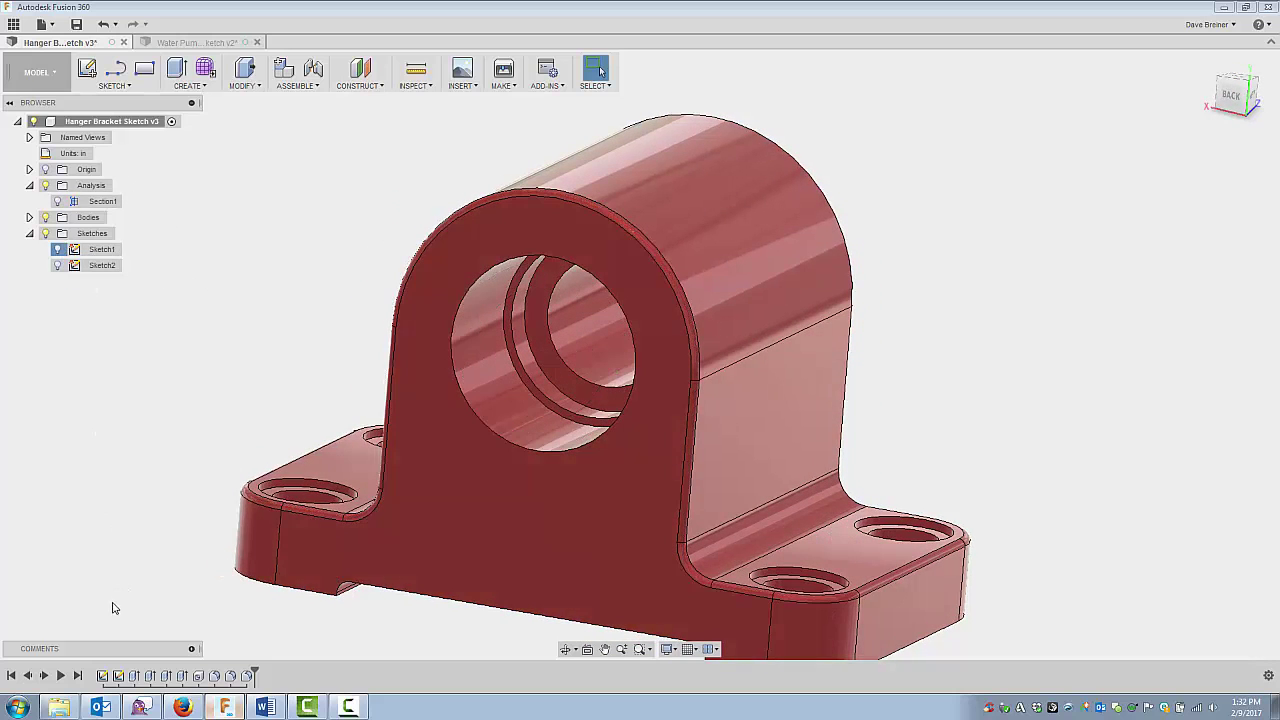
# Edit Sketch1 from the history to review its dimensions, then stop the sketch.
pyautogui.click(103, 676)
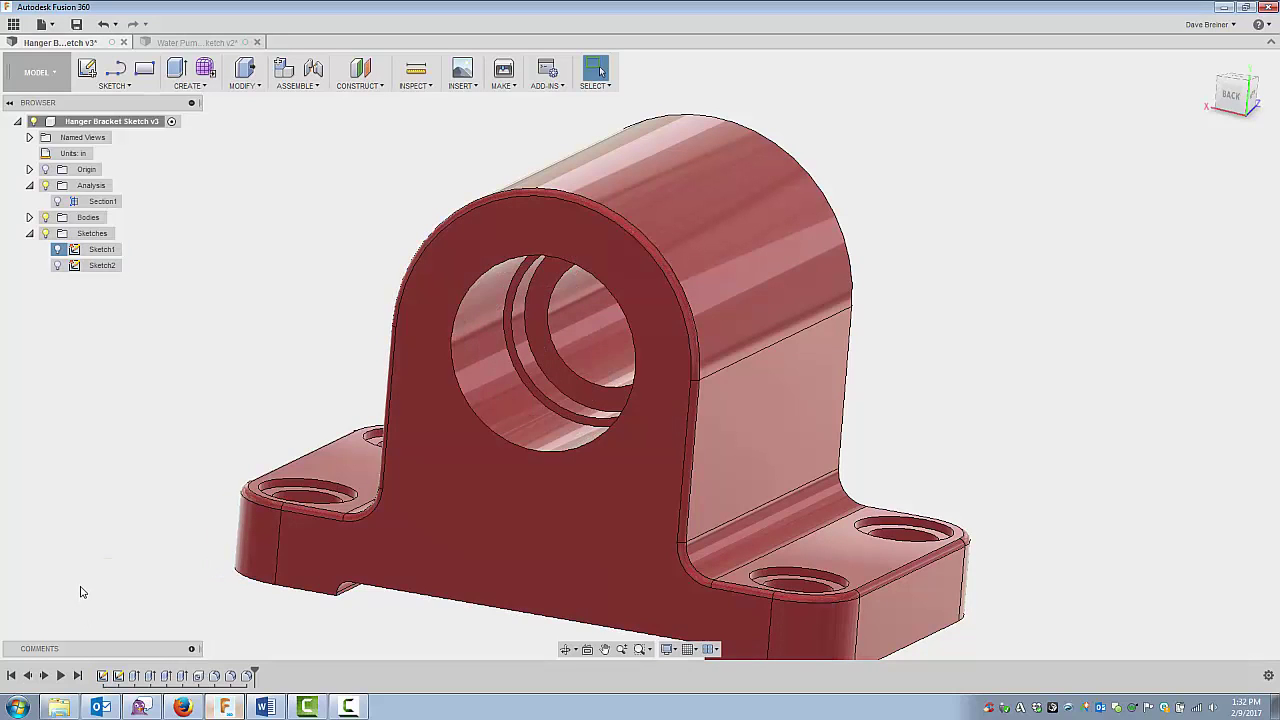
pyautogui.rightClick(103, 676)
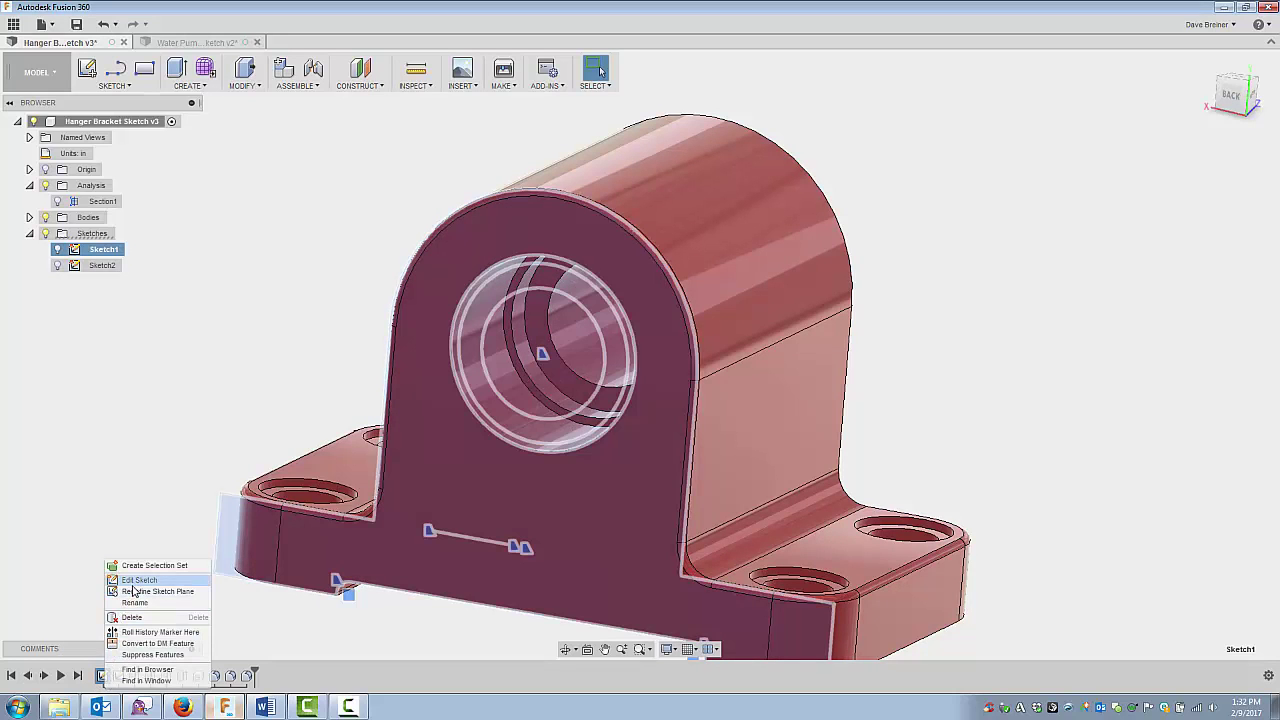
pyautogui.click(138, 580)
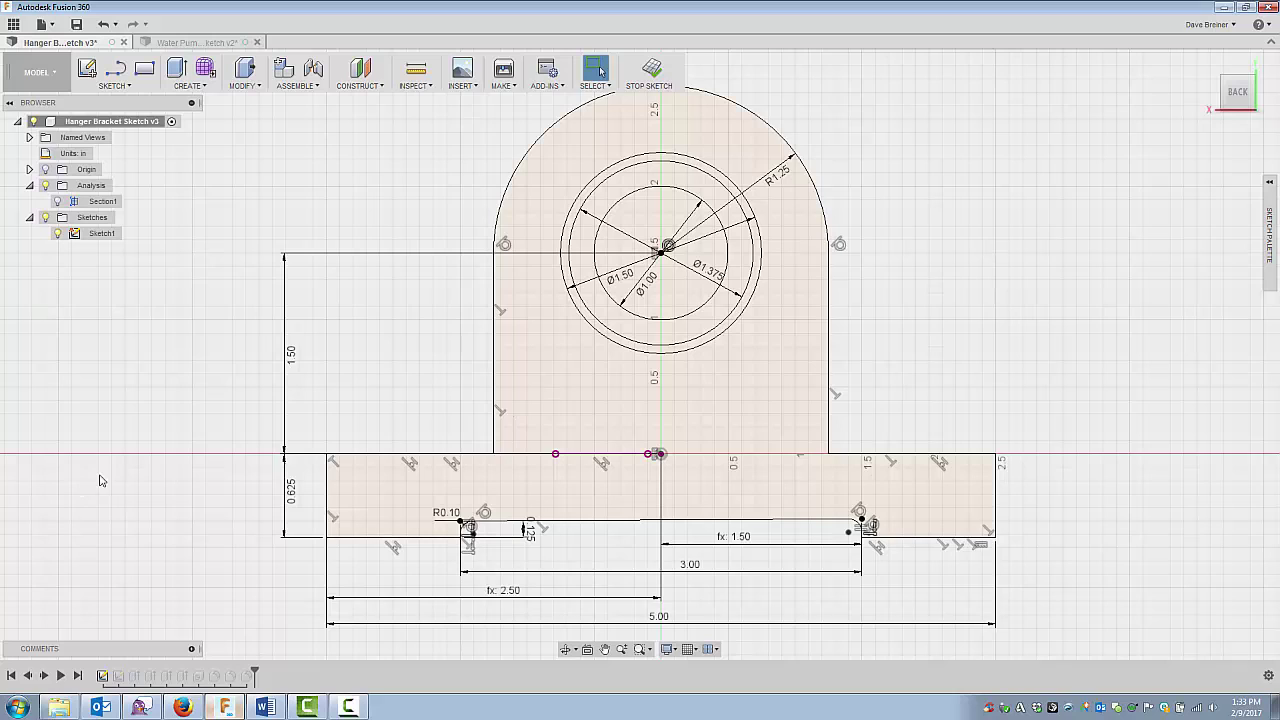
pyautogui.moveTo(134, 423); pyautogui.dragTo(132, 445, button='middle')
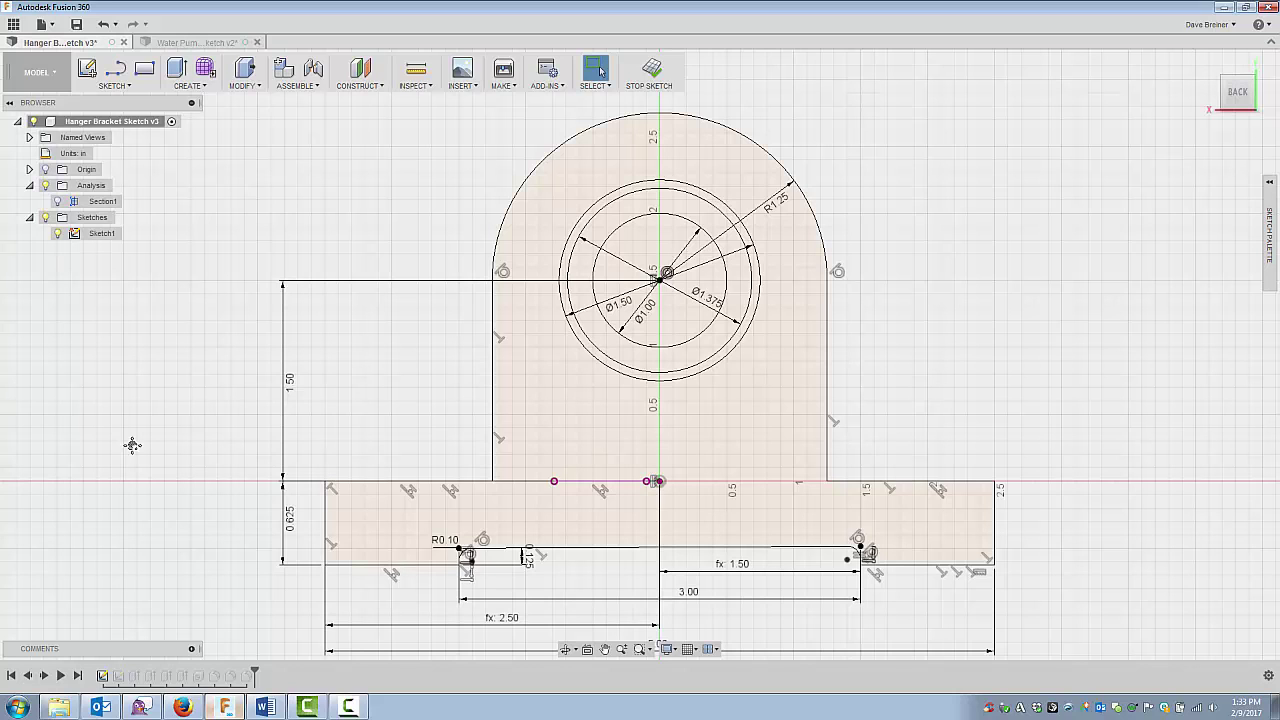
pyautogui.click(651, 68)
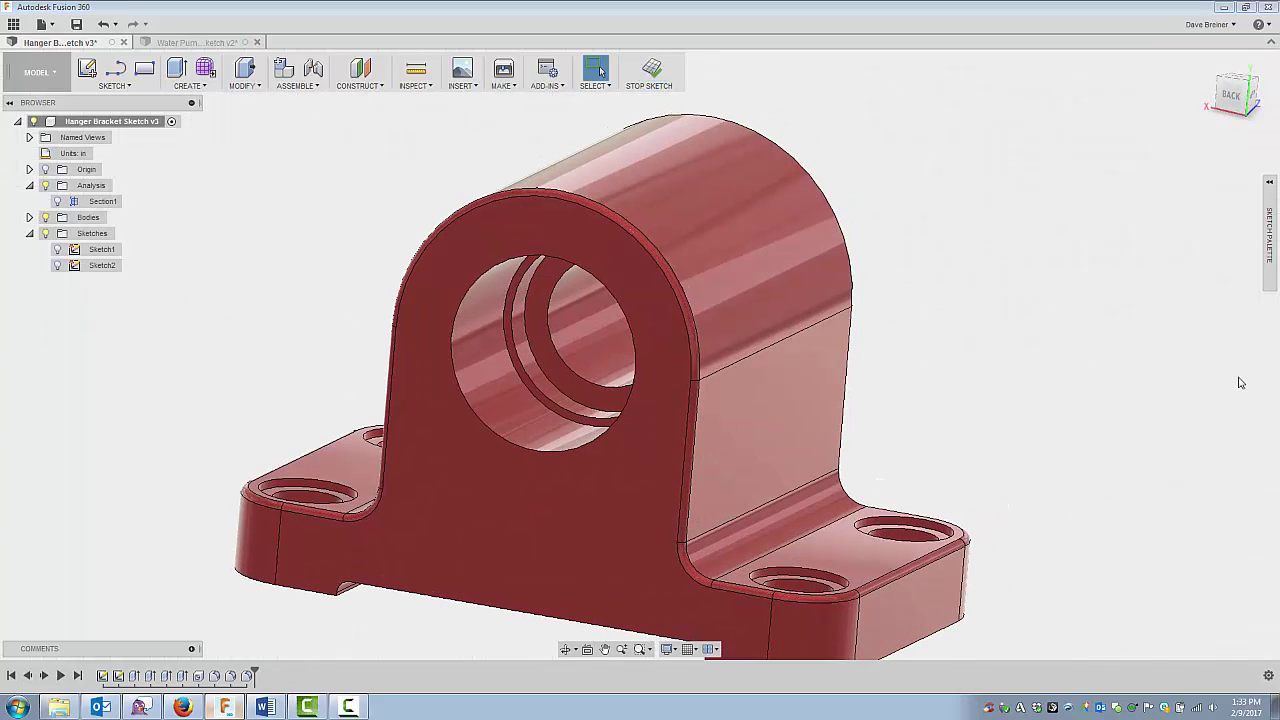